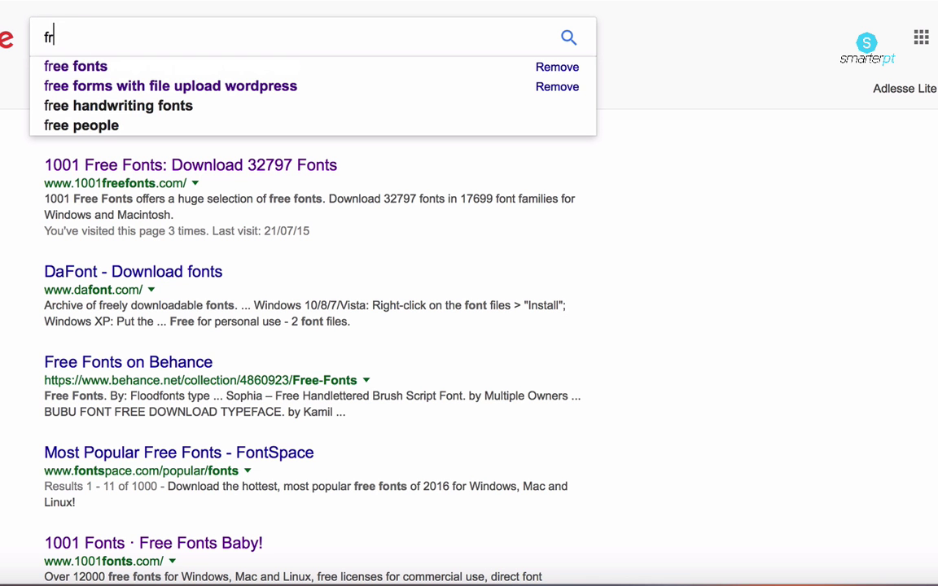
Search the web for "free fonts" and open the 1001 Free Fonts website from the results
type("ee fonts")
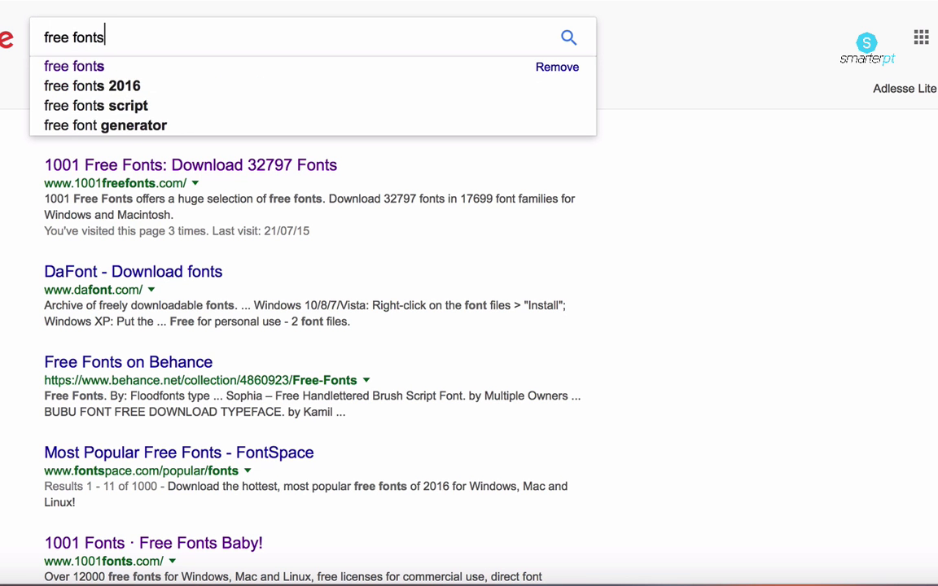
key("Return")
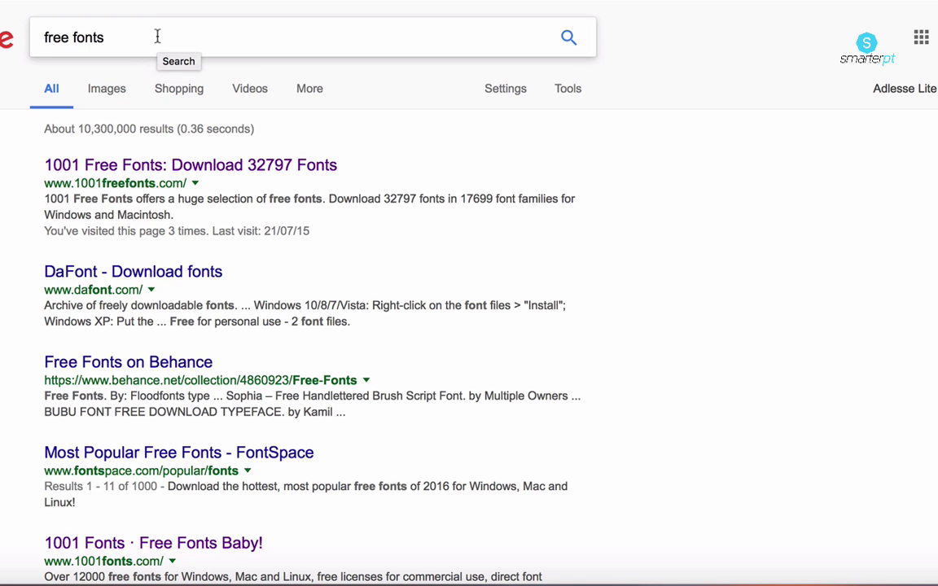
scroll(186, 248, "down", 10)
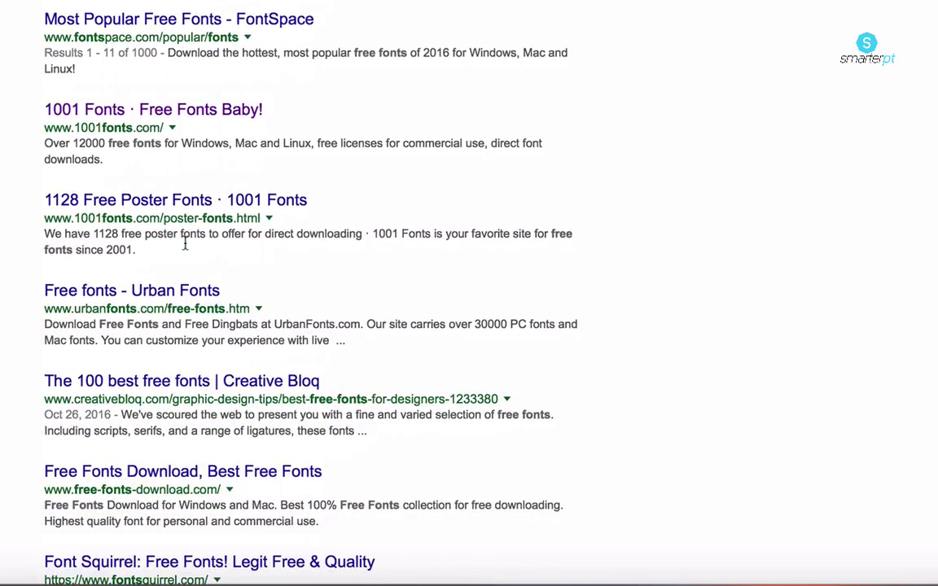
scroll(186, 249, "up", 10)
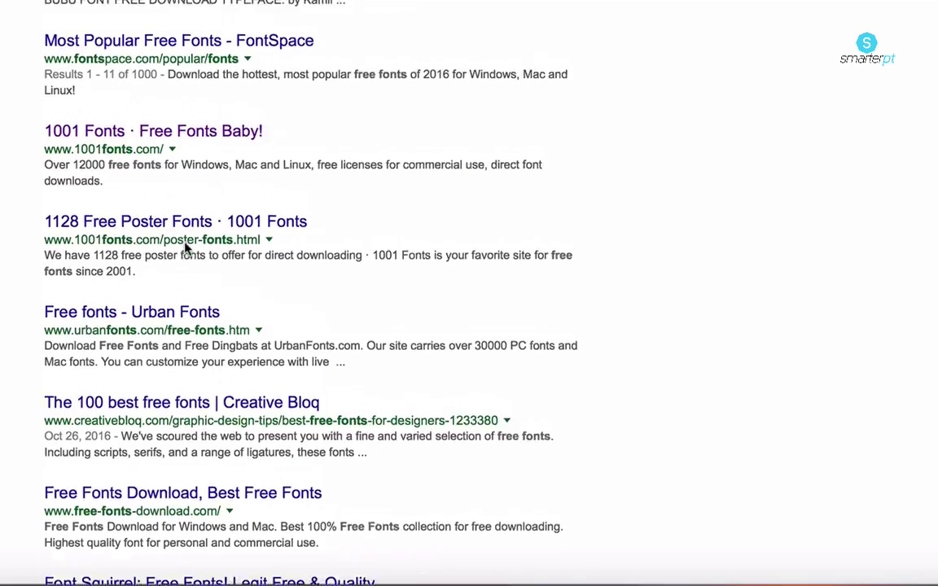
scroll(186, 248, "up", 3)
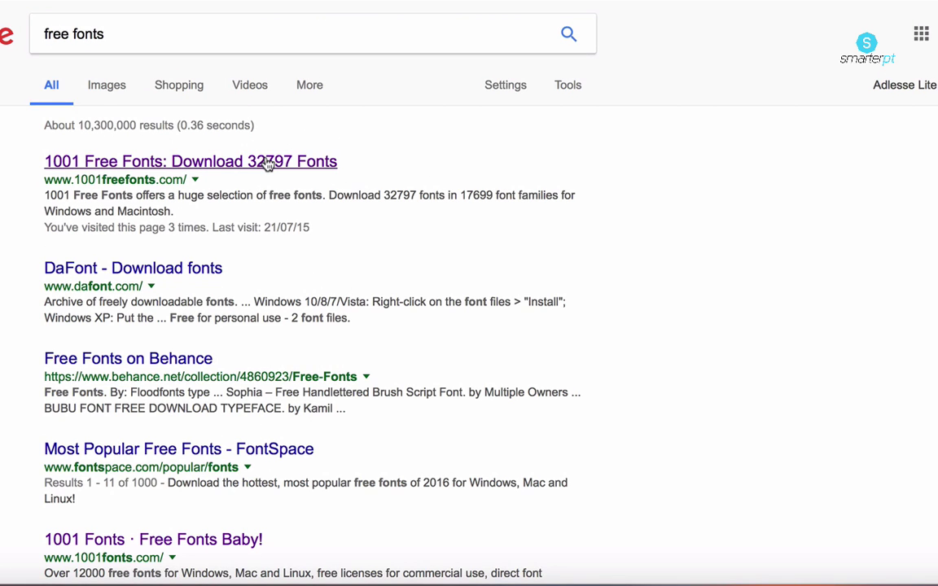
left_click(268, 162)
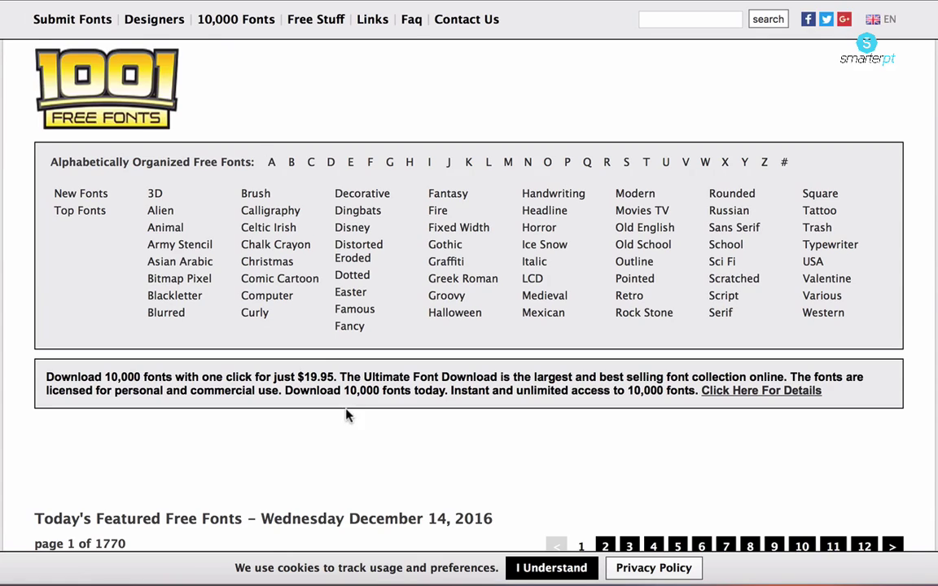
Apply "smarterpt" as the custom preview text for today's featured free fonts
scroll(345, 415, "down", 4)
scroll(345, 413, "down", 1)
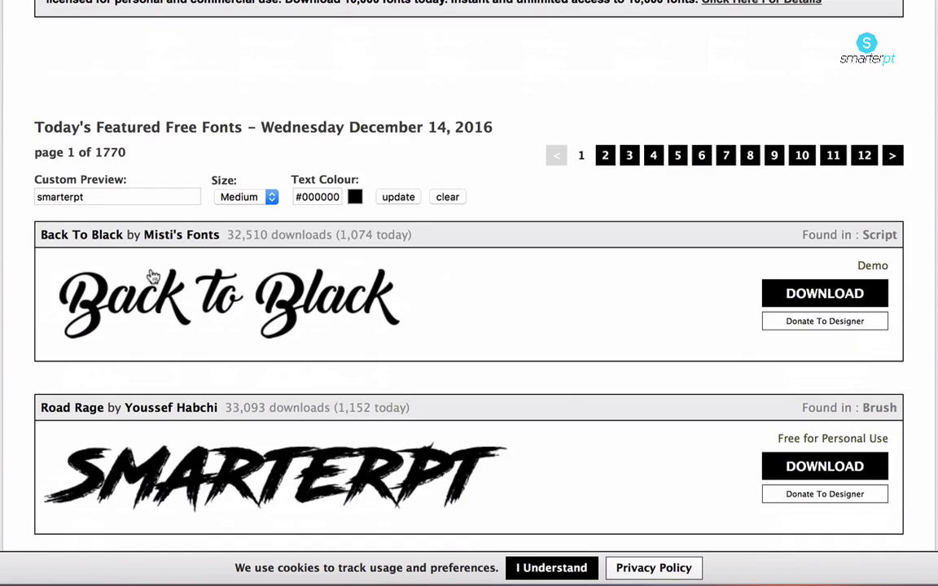
left_click(104, 197)
double_click(104, 196)
left_click(104, 196)
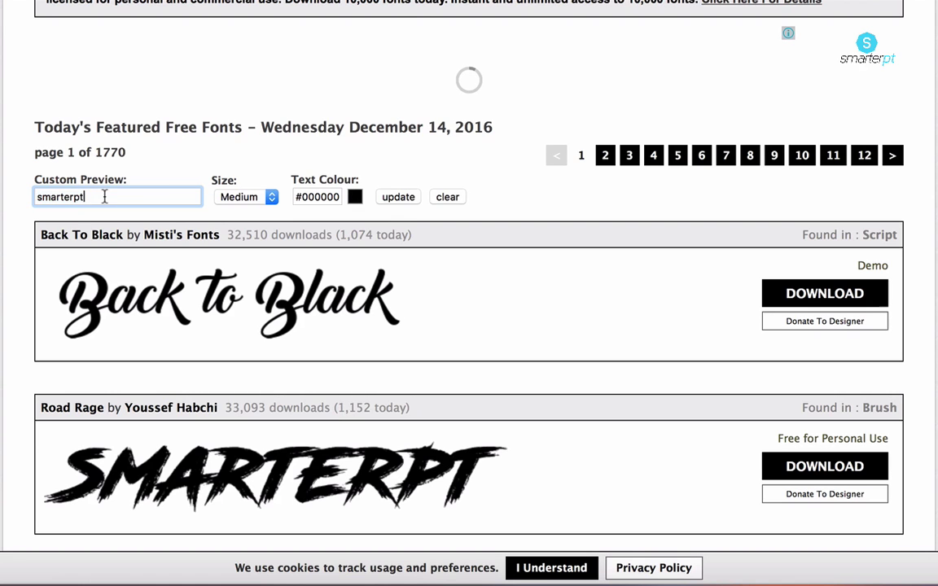
left_click(402, 201)
scroll(465, 414, "down", 5)
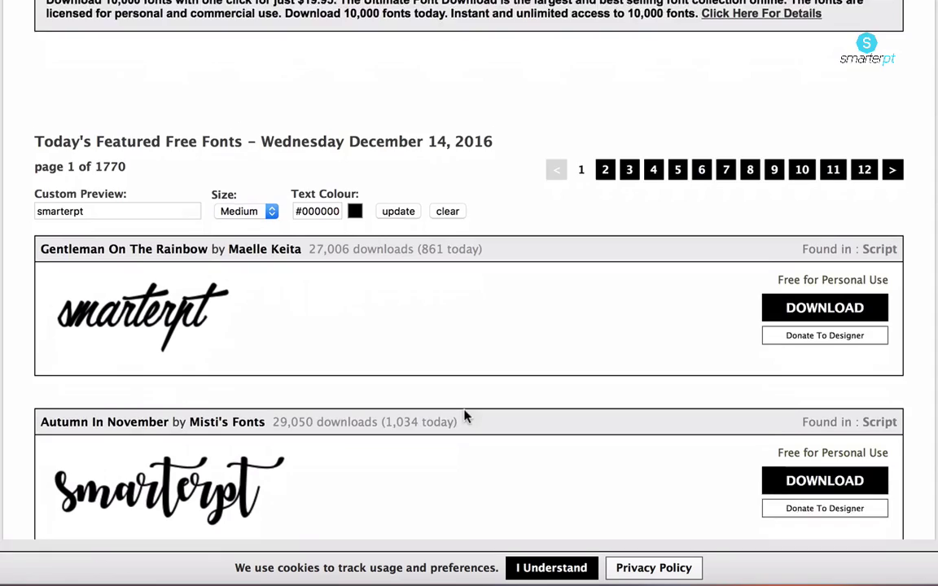
scroll(465, 416, "down", 2)
scroll(465, 417, "down", 2)
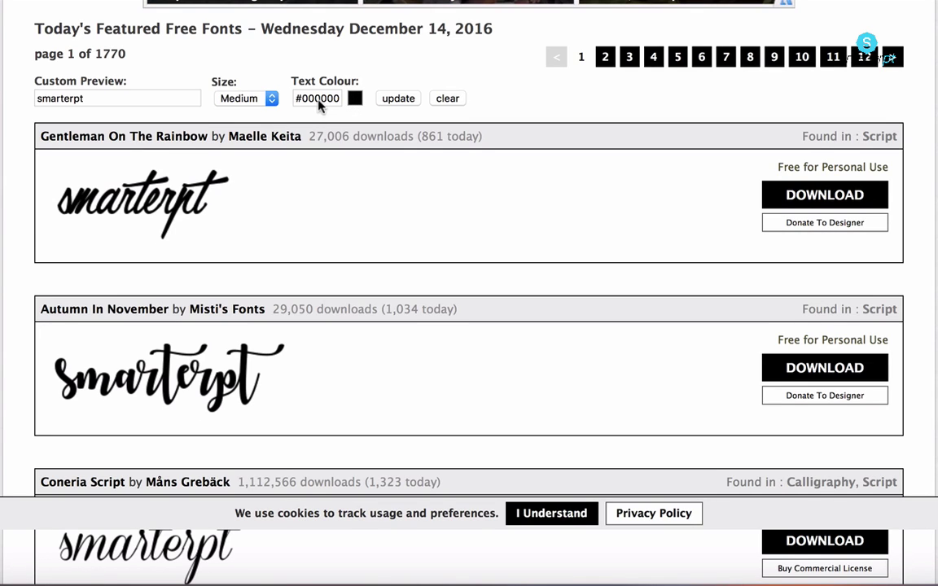
Open the Sans Serif category from the list of font styles
scroll(494, 92, "up", 3)
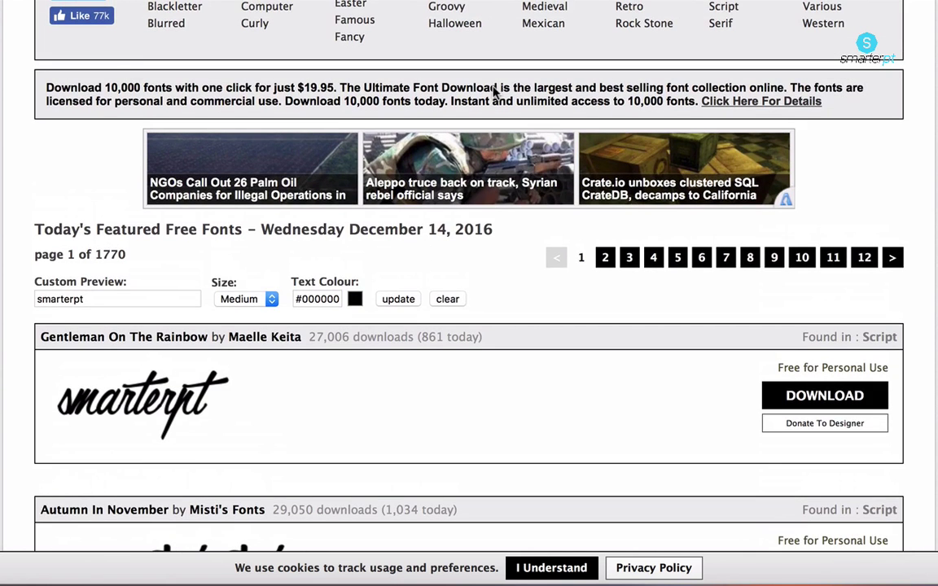
scroll(494, 92, "up", 1)
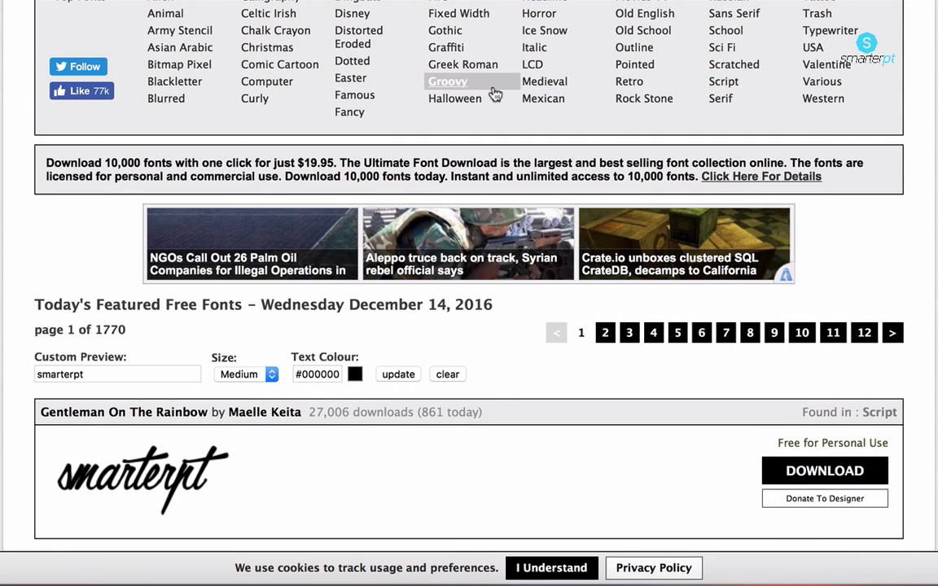
scroll(643, 121, "up", 1)
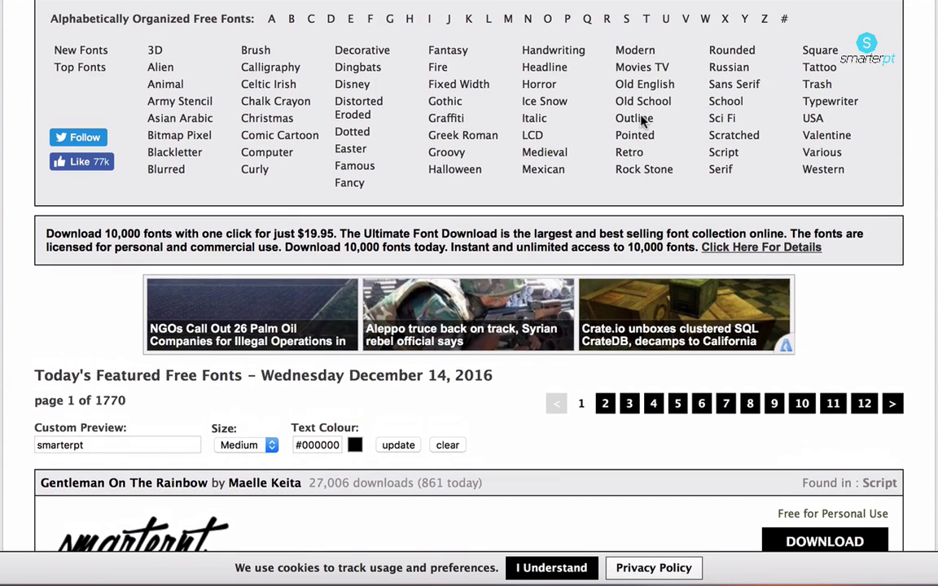
left_click(737, 85)
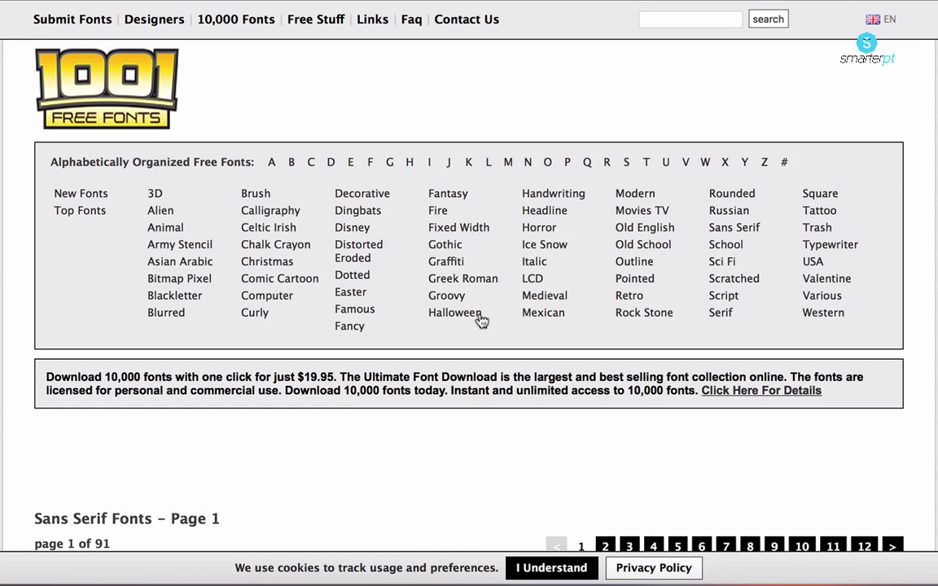
Examine the previews of the preview text across the first page of Sans Serif fonts
scroll(482, 321, "down", 10)
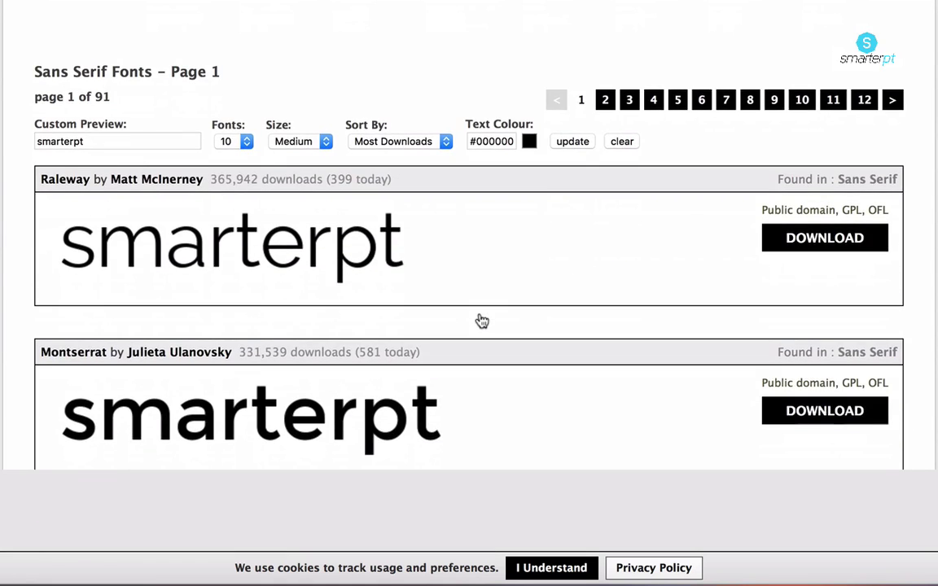
scroll(482, 321, "down", 4)
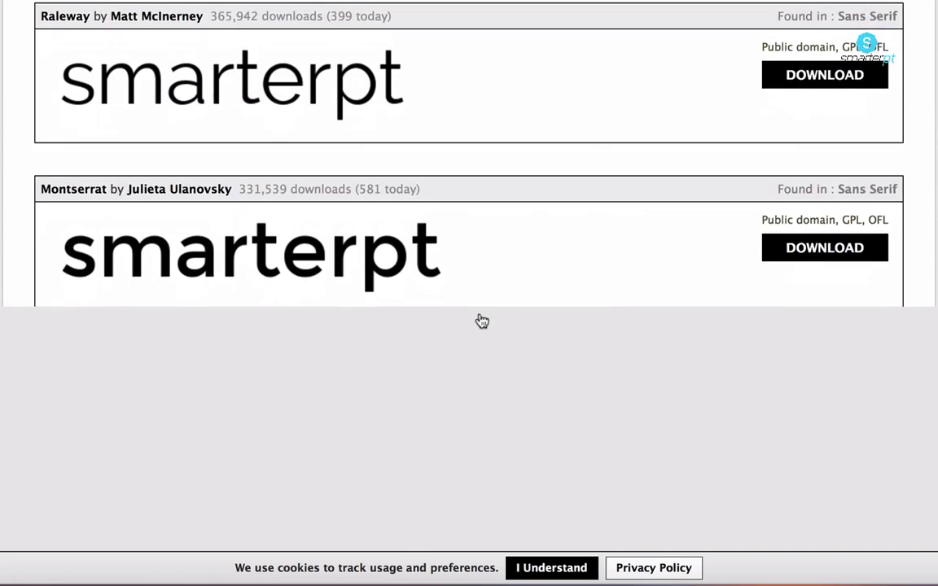
scroll(481, 320, "down", 7)
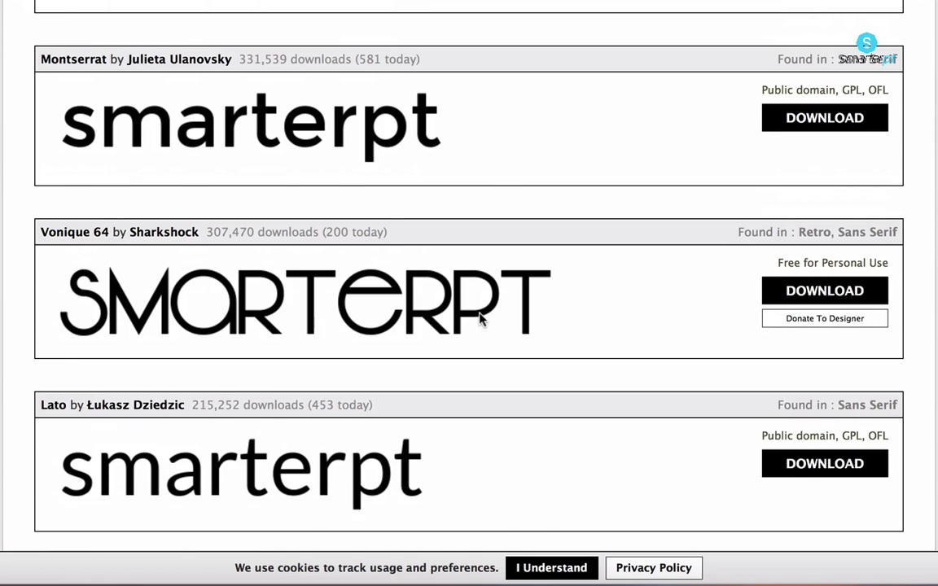
scroll(481, 320, "down", 5)
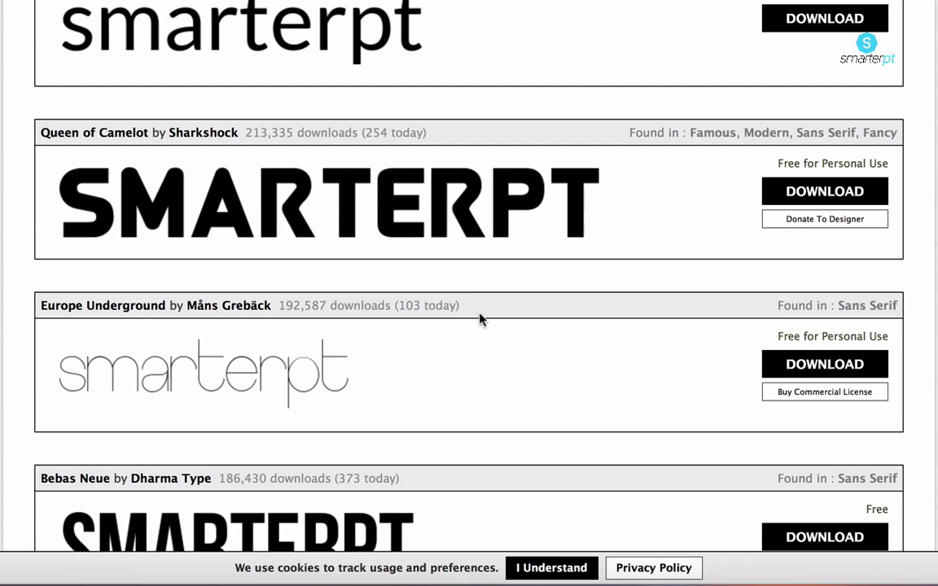
scroll(480, 320, "down", 6)
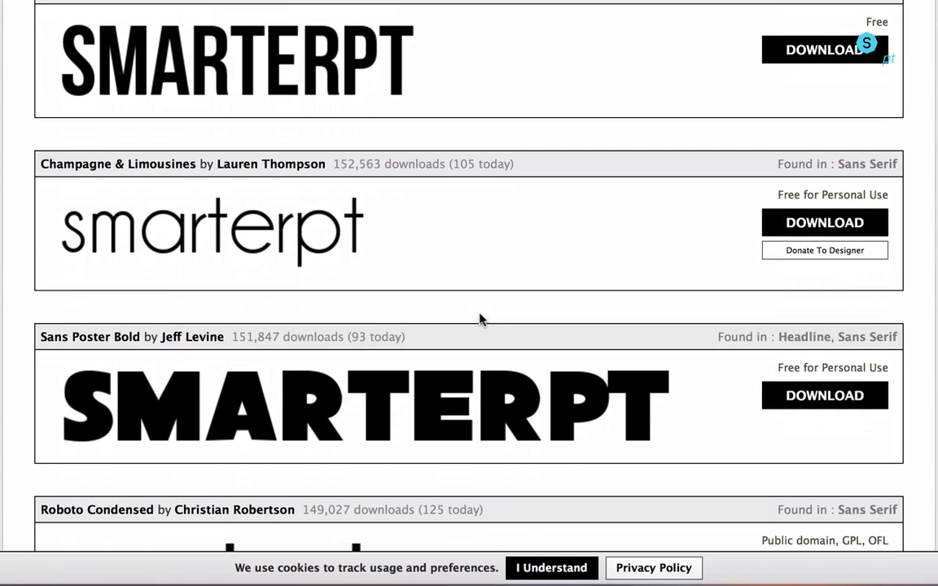
scroll(481, 319, "down", 1)
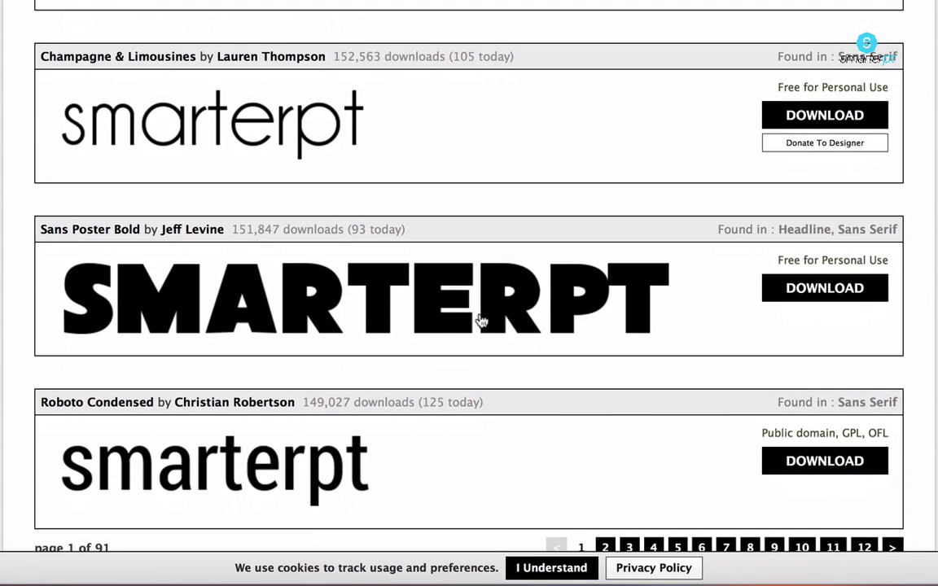
scroll(480, 322, "down", 2)
scroll(481, 320, "up", 17)
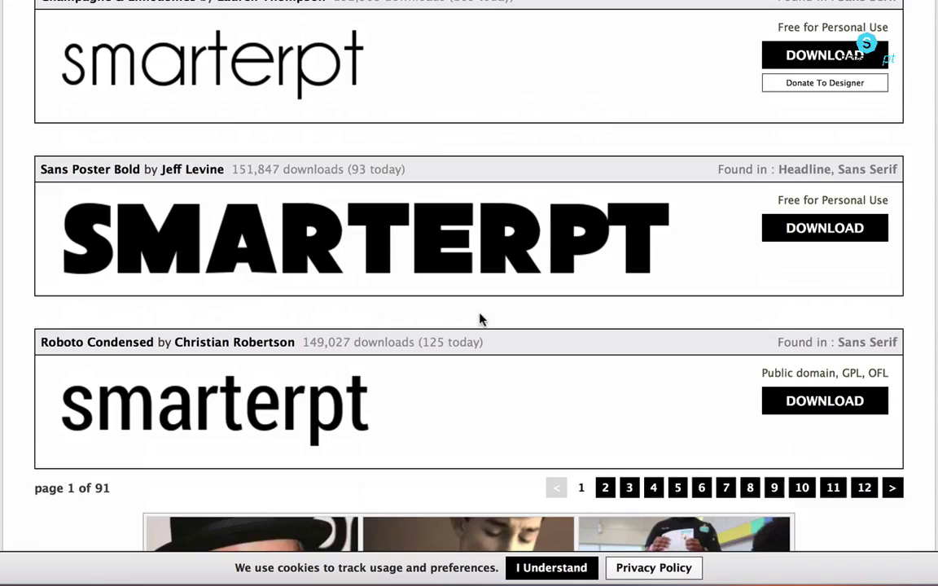
scroll(481, 320, "up", 3)
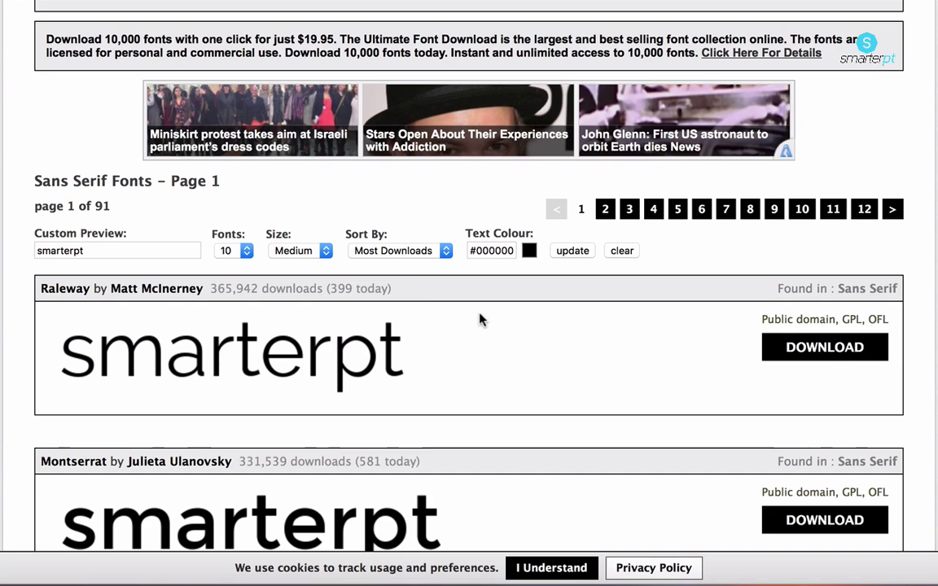
scroll(481, 320, "up", 1)
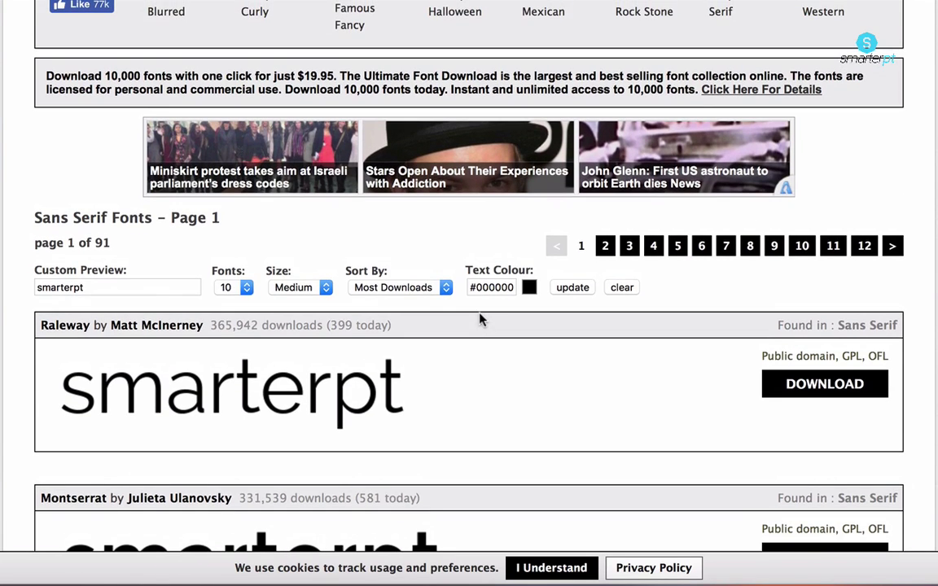
scroll(481, 320, "up", 4)
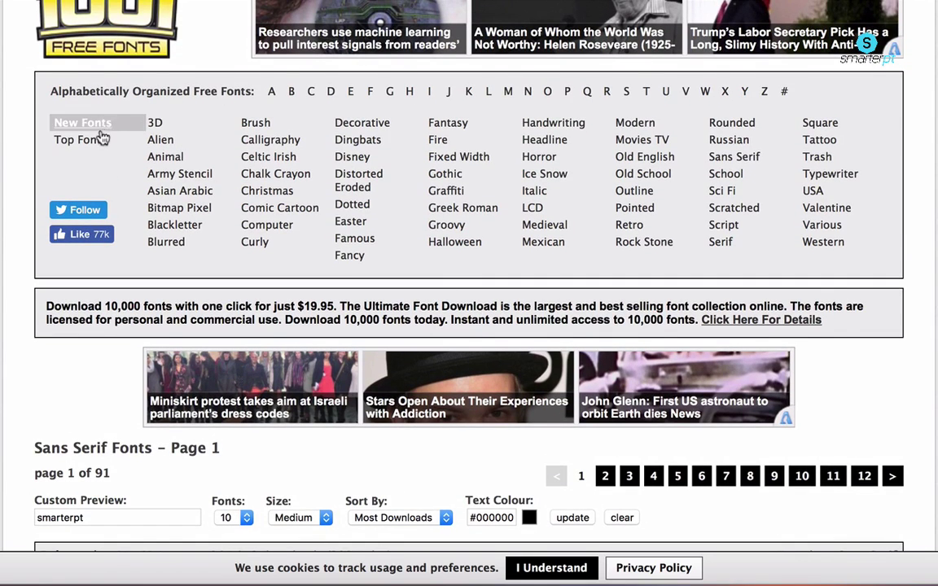
Open the Top Fonts list and examine how the preview text looks in the all-time most downloaded fonts
left_click(95, 141)
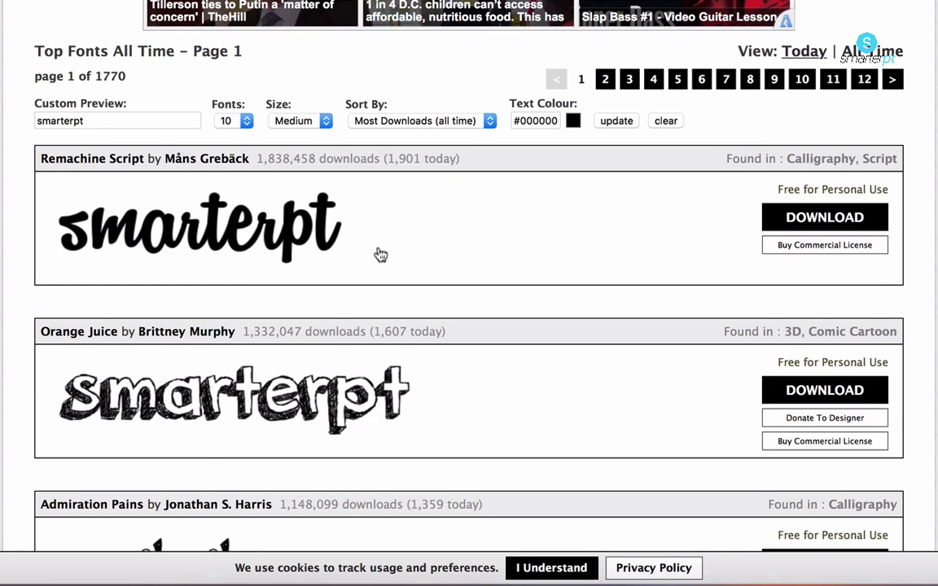
scroll(459, 369, "down", 2)
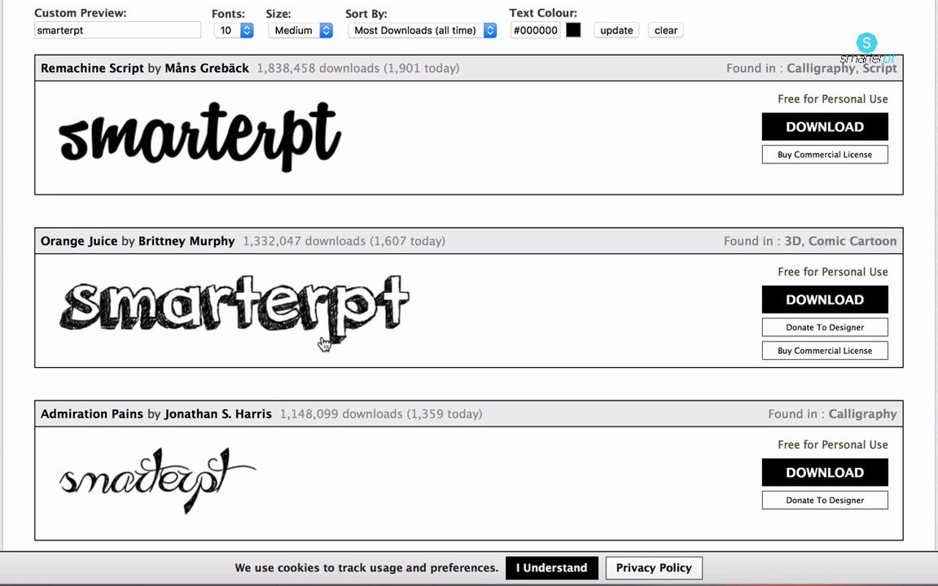
scroll(323, 343, "down", 2)
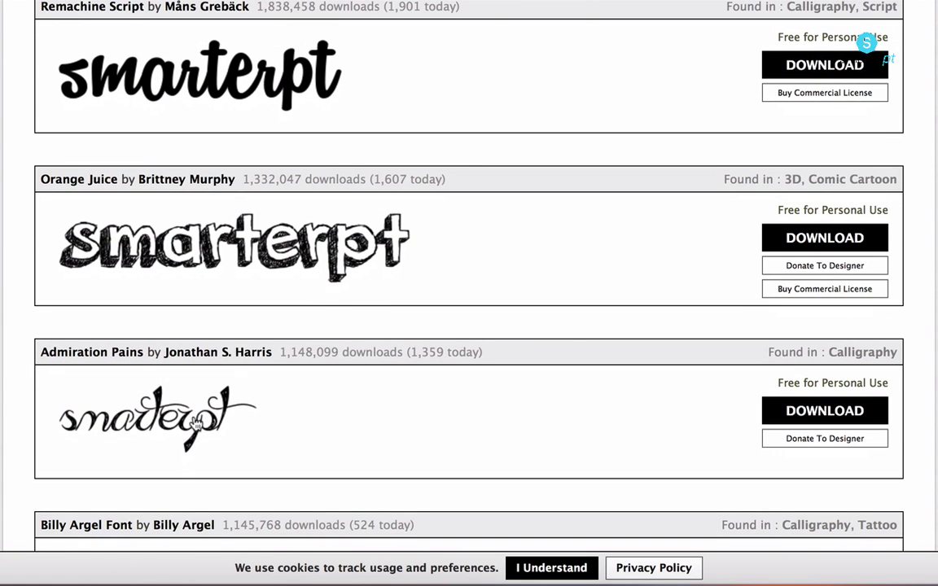
scroll(195, 422, "down", 3)
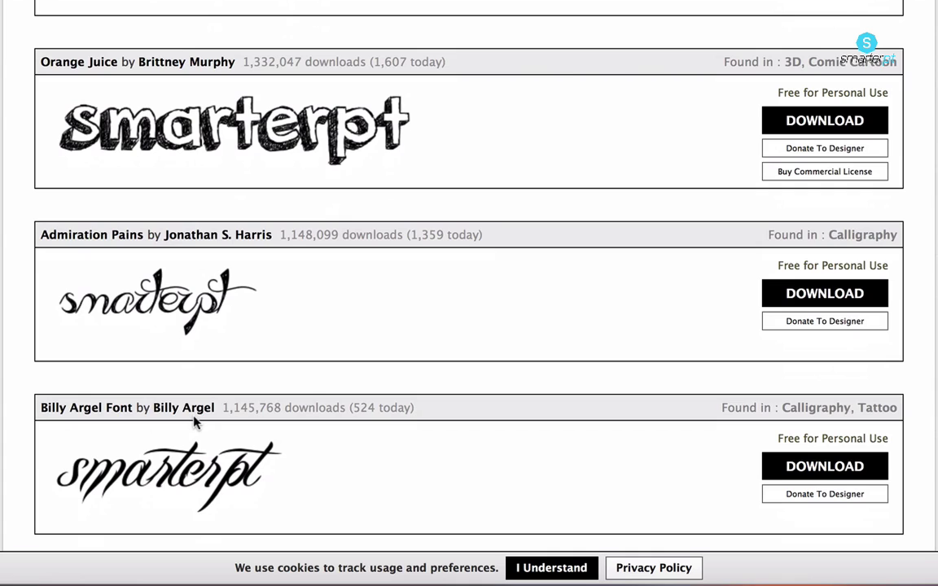
scroll(194, 418, "down", 6)
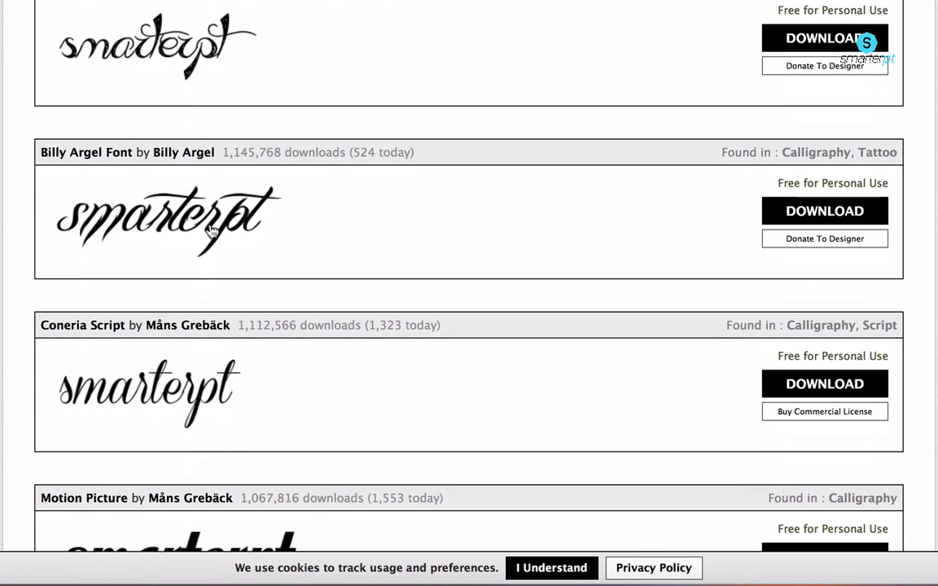
scroll(186, 397, "down", 2)
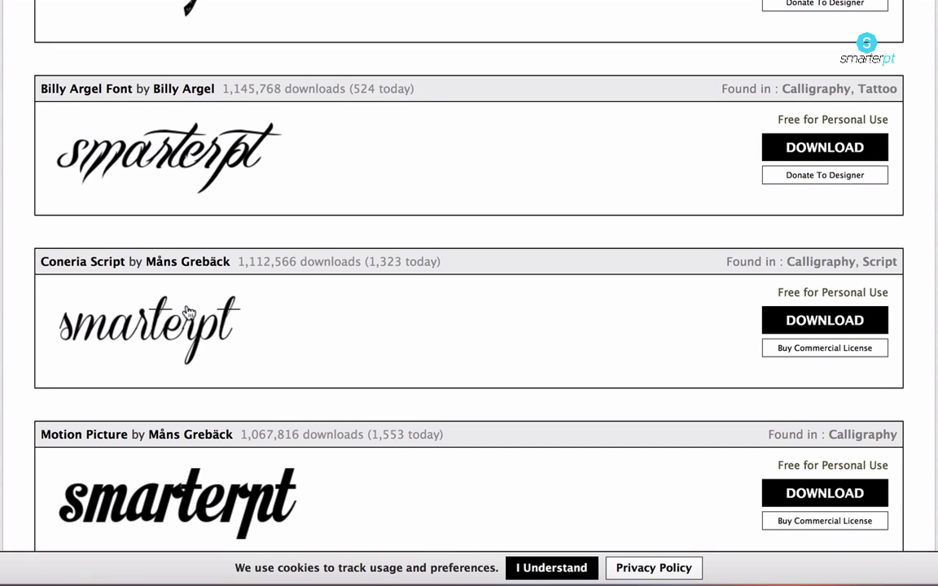
scroll(188, 312, "down", 7)
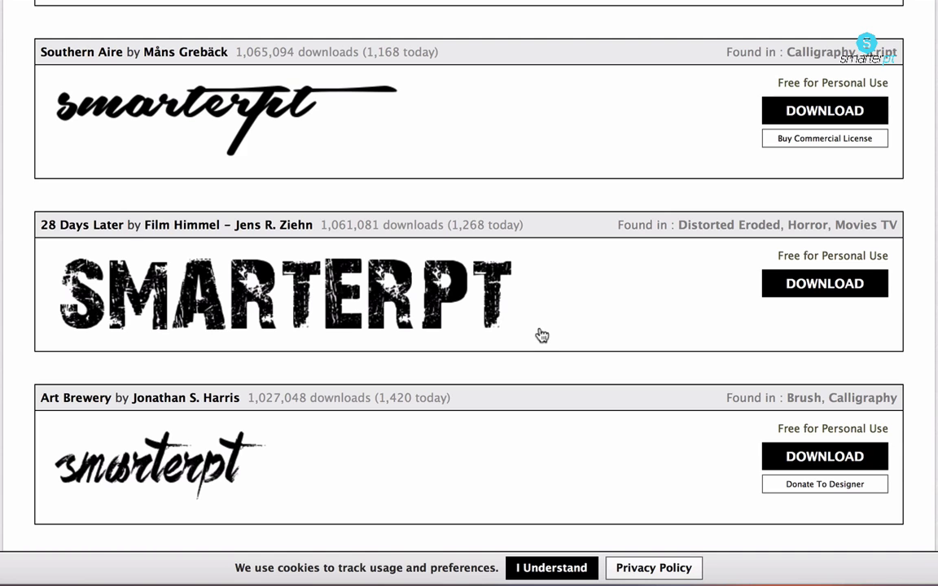
scroll(540, 334, "down", 5)
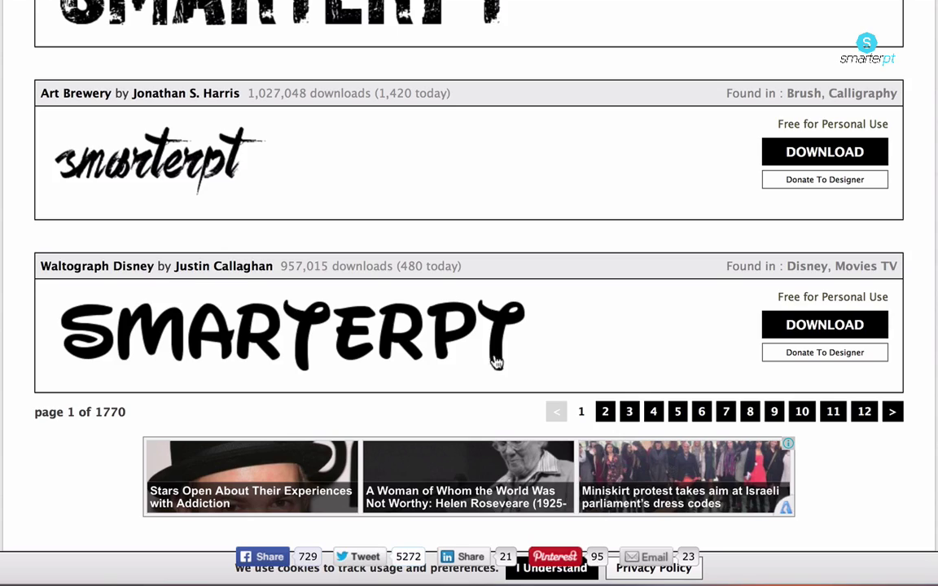
scroll(531, 334, "up", 15)
scroll(531, 333, "up", 10)
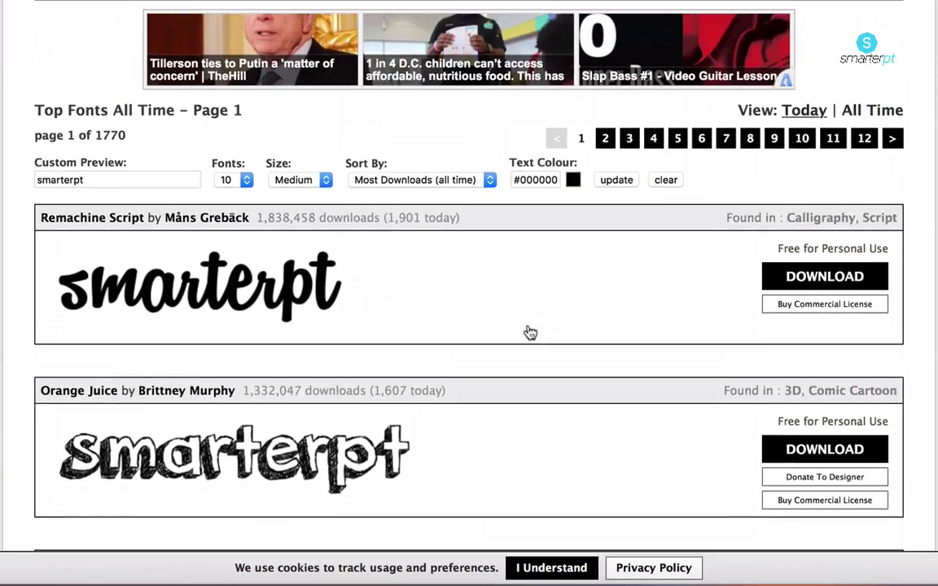
Return to the Sans Serif category and go to its most downloaded fonts
scroll(527, 327, "up", 5)
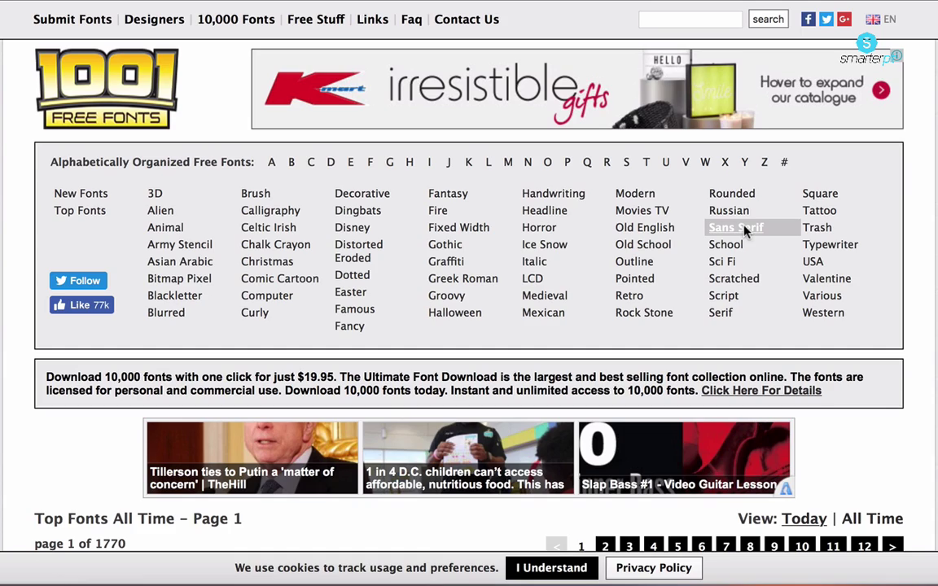
left_click(743, 230)
scroll(804, 329, "down", 8)
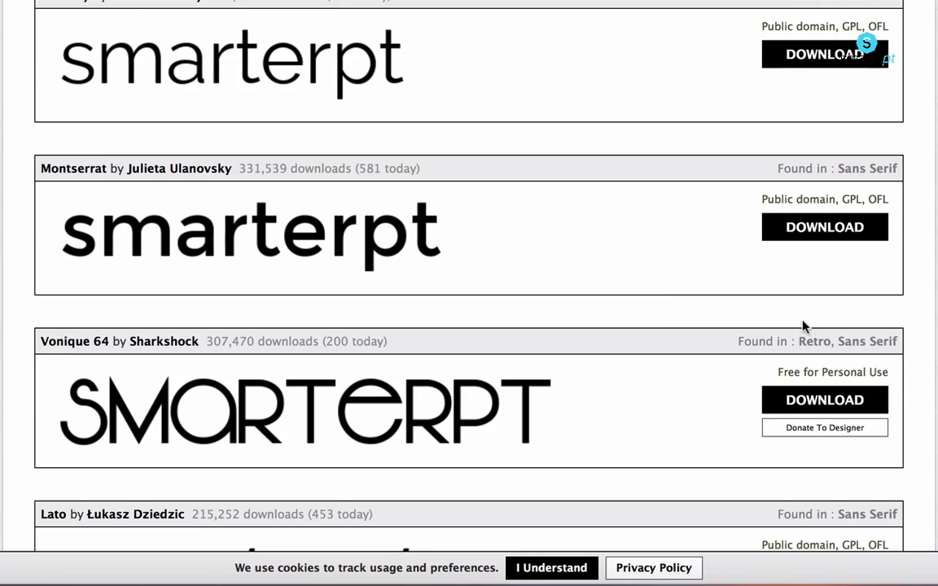
Compare the previews and licences of the most downloaded Sans Serif fonts and download Champagne & Limousines
scroll(649, 304, "up", 5)
scroll(649, 303, "up", 3)
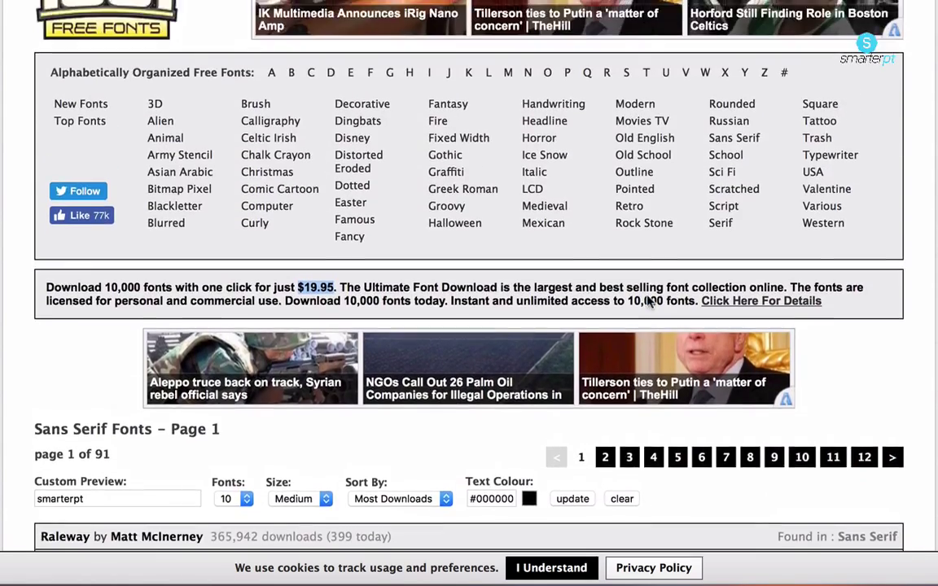
scroll(649, 302, "down", 8)
scroll(649, 301, "up", 1)
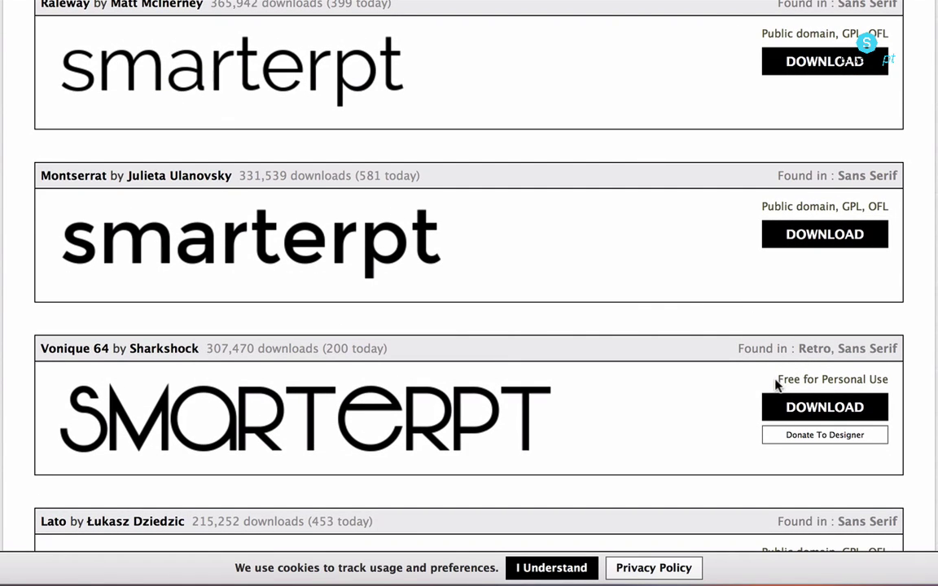
left_click_drag(777, 383, 839, 388)
scroll(669, 391, "down", 3)
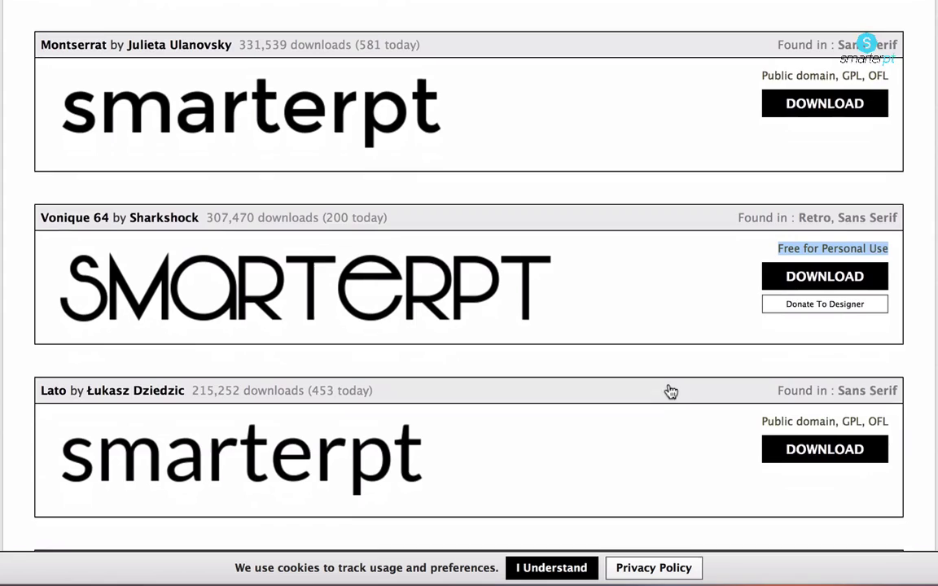
scroll(669, 391, "down", 5)
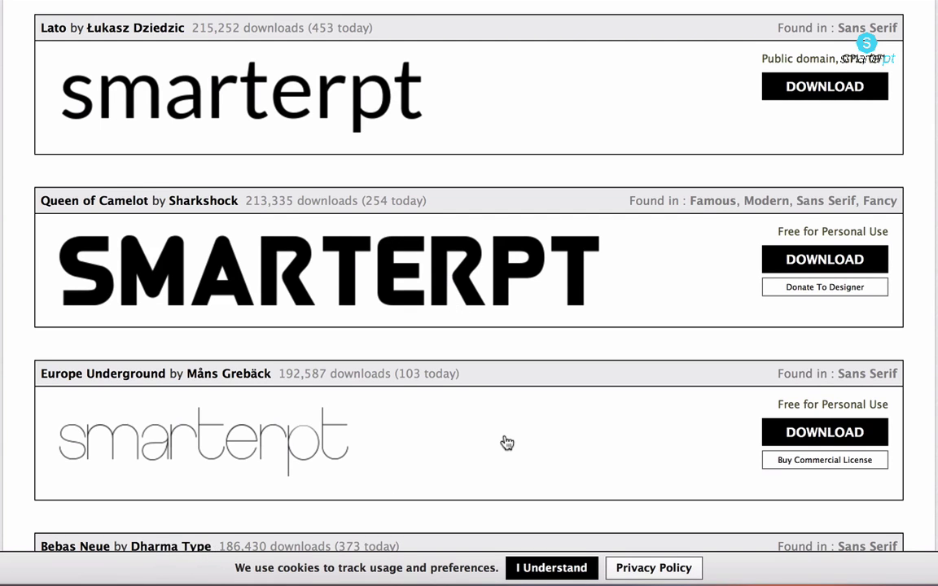
scroll(507, 443, "down", 10)
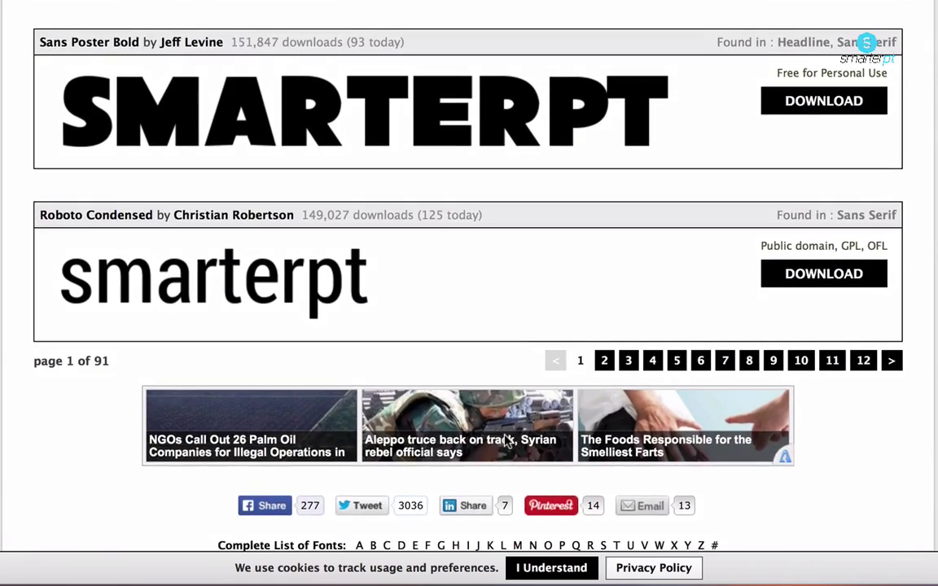
scroll(506, 440, "up", 4)
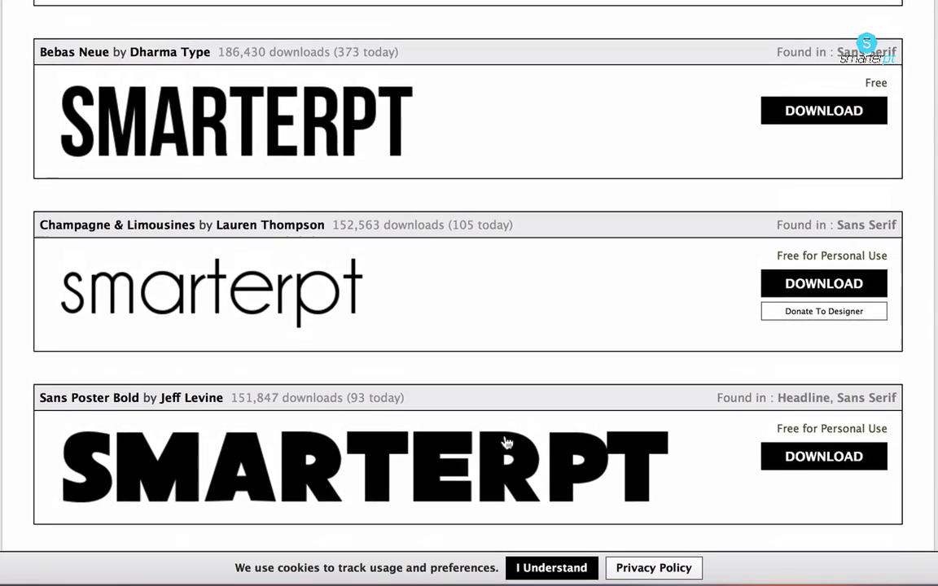
scroll(507, 443, "down", 1)
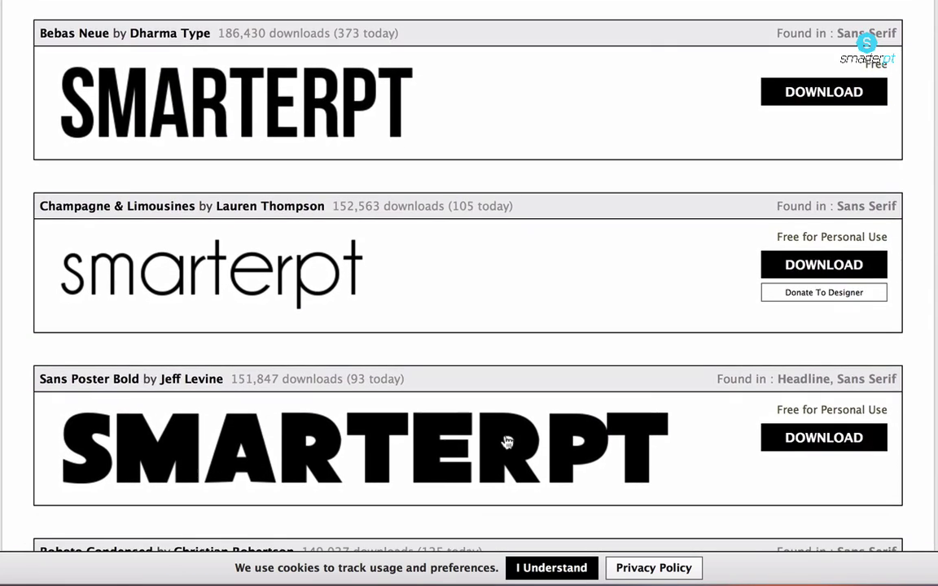
left_click(821, 267)
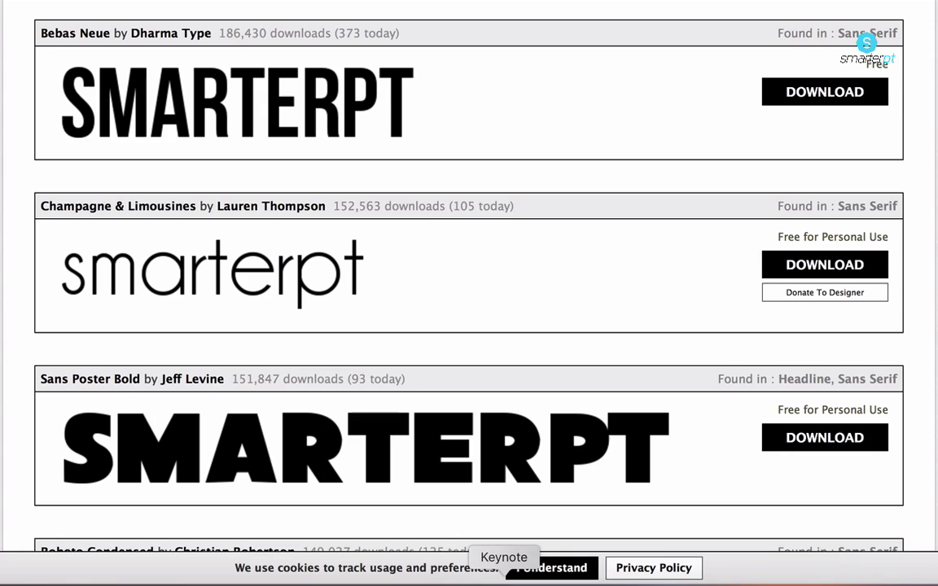
Switch to Keynote and add a text box reading "smarterpt" to the blank slide, keeping the lowercase spelling
left_click(504, 580)
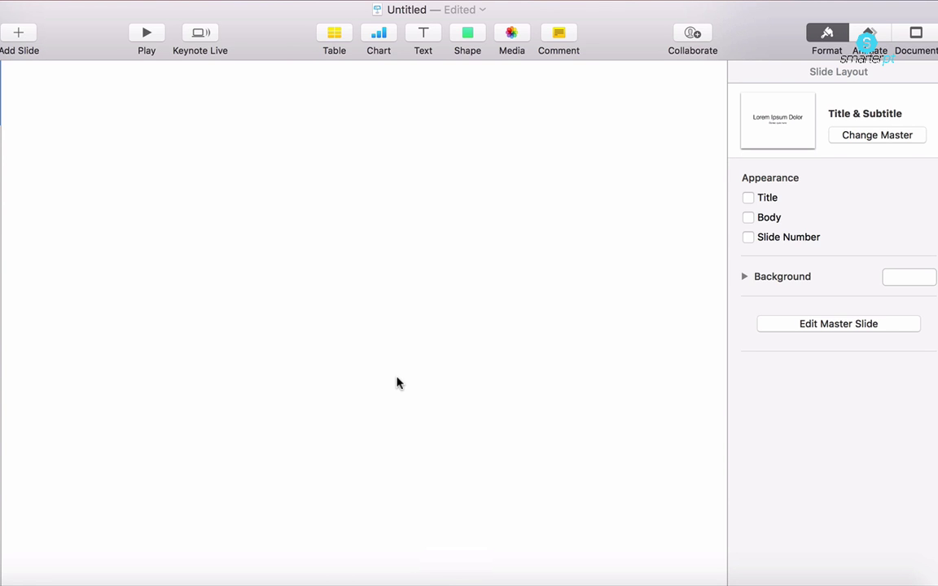
left_click(425, 34)
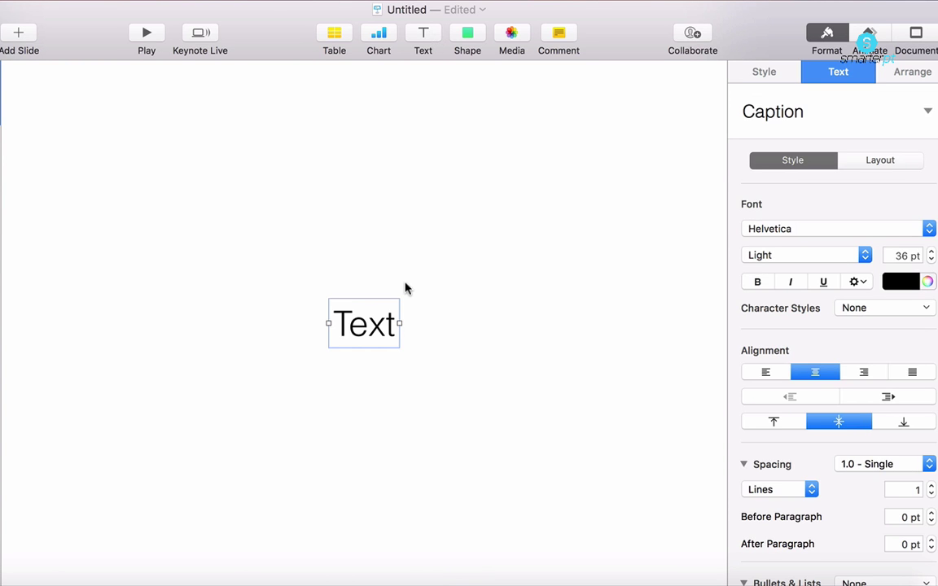
type("sma")
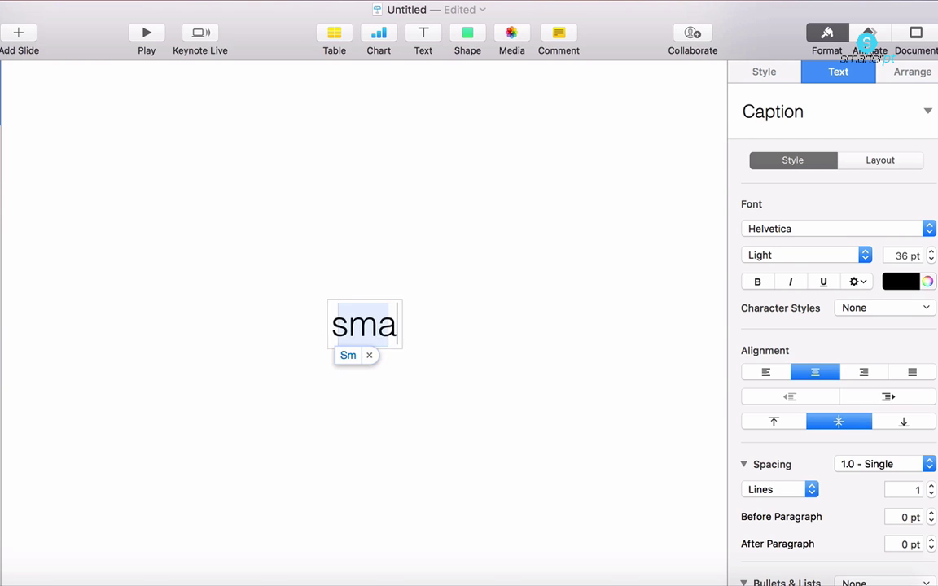
type("rterpt")
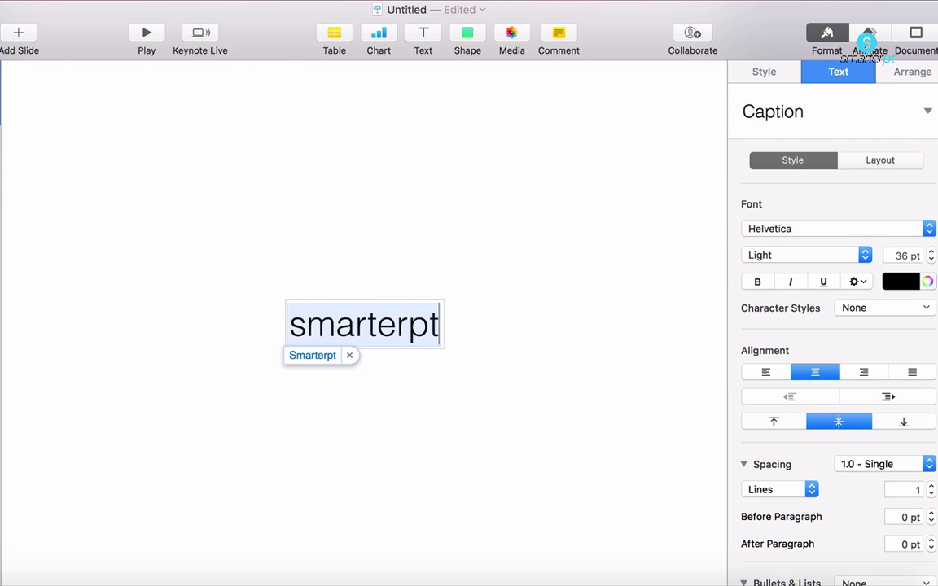
left_click(349, 355)
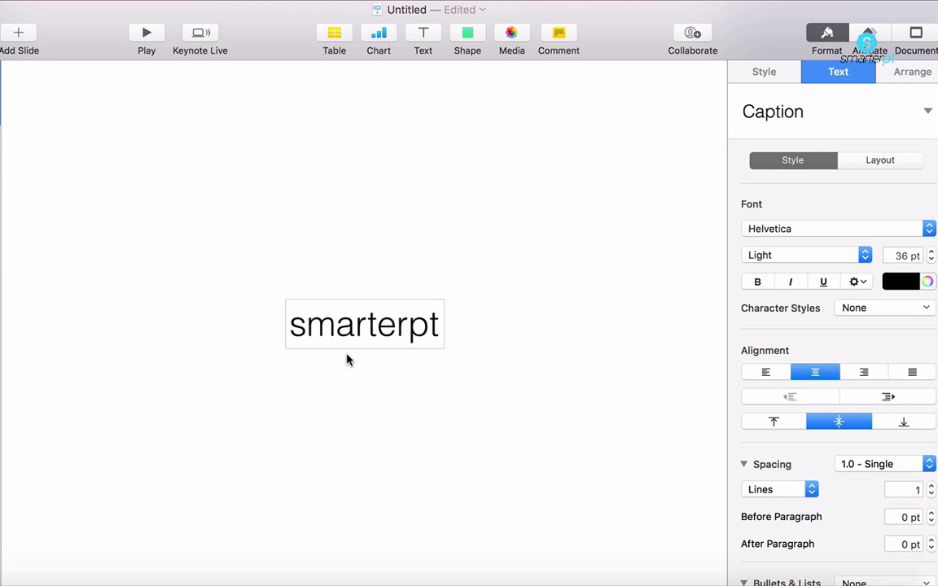
left_click(566, 264)
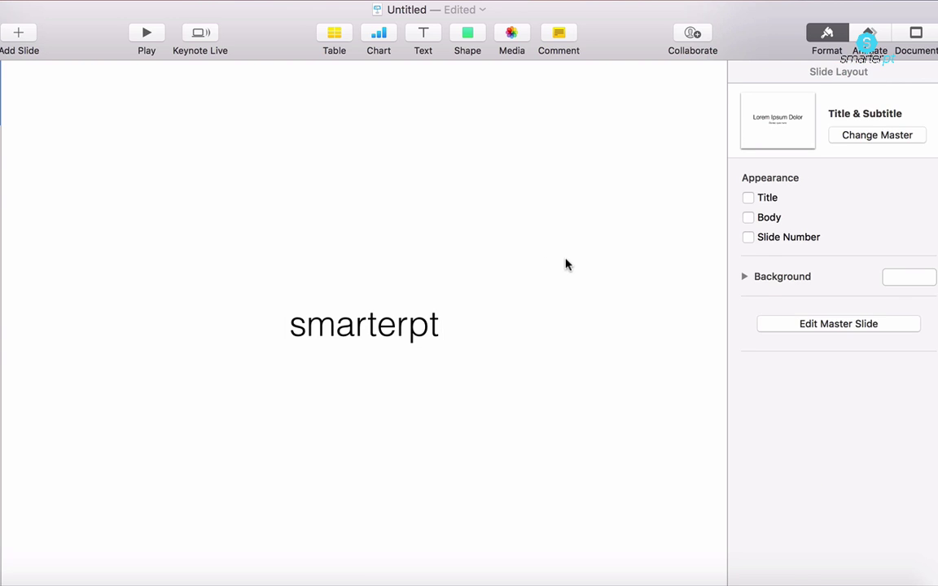
Duplicate the smarterpt text directly below the original and set the copy's font to Impact
left_click(396, 336)
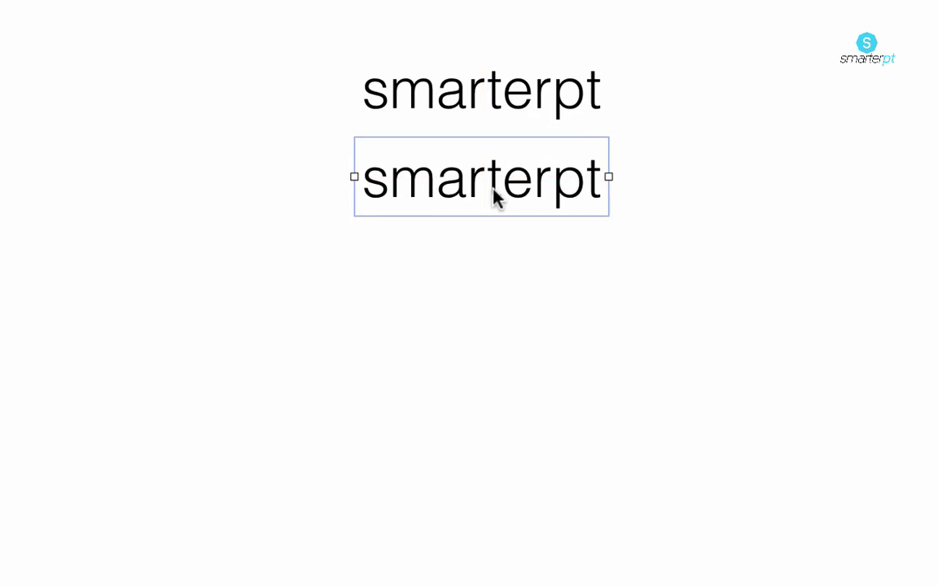
left_click(760, 265)
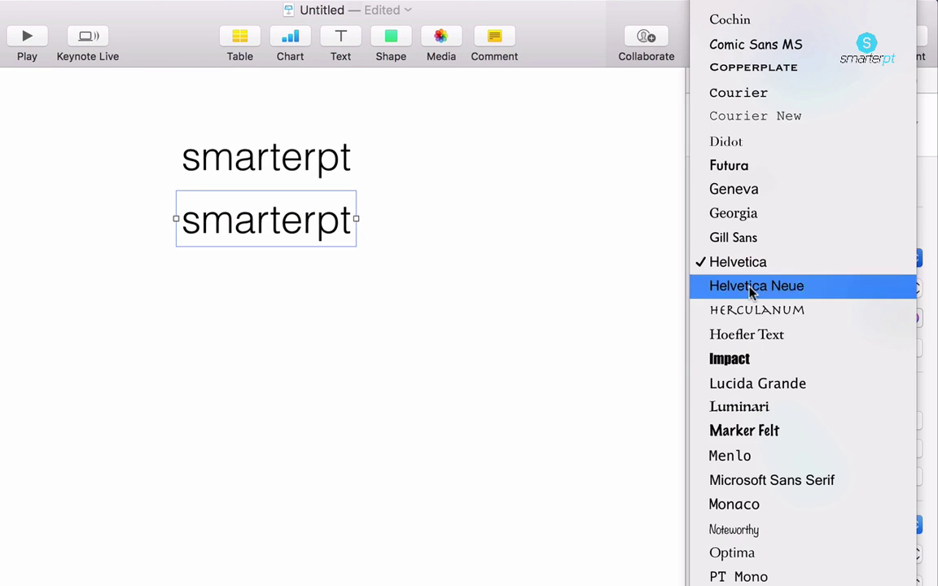
scroll(745, 326, "down", 3)
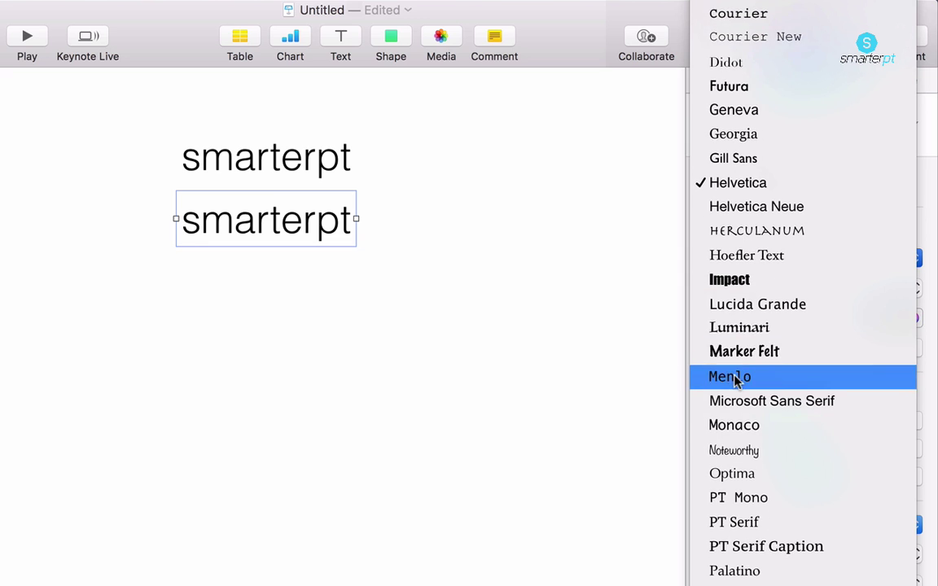
left_click(740, 289)
left_click(322, 412)
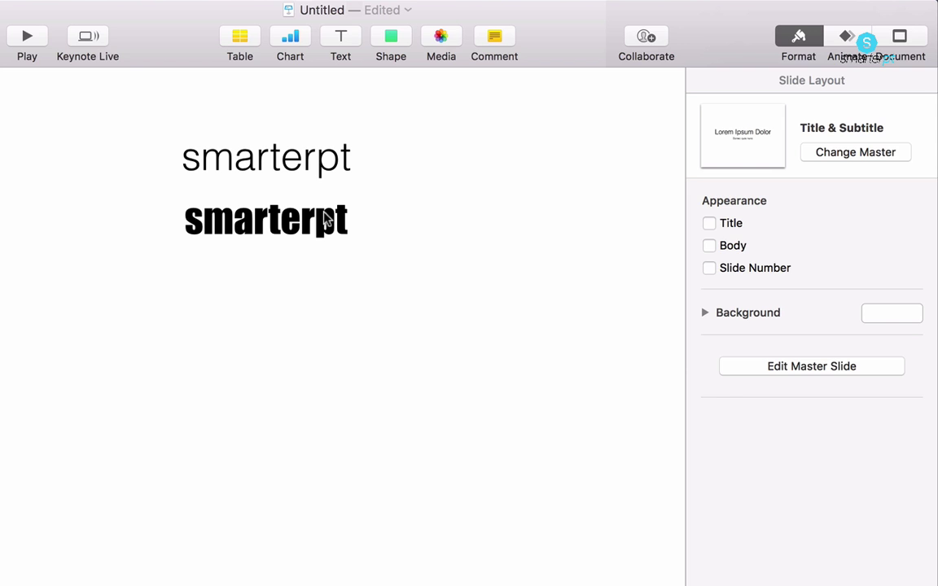
Duplicate the Impact text directly below itself and set the new copy's font to Phosphate
left_click(258, 238)
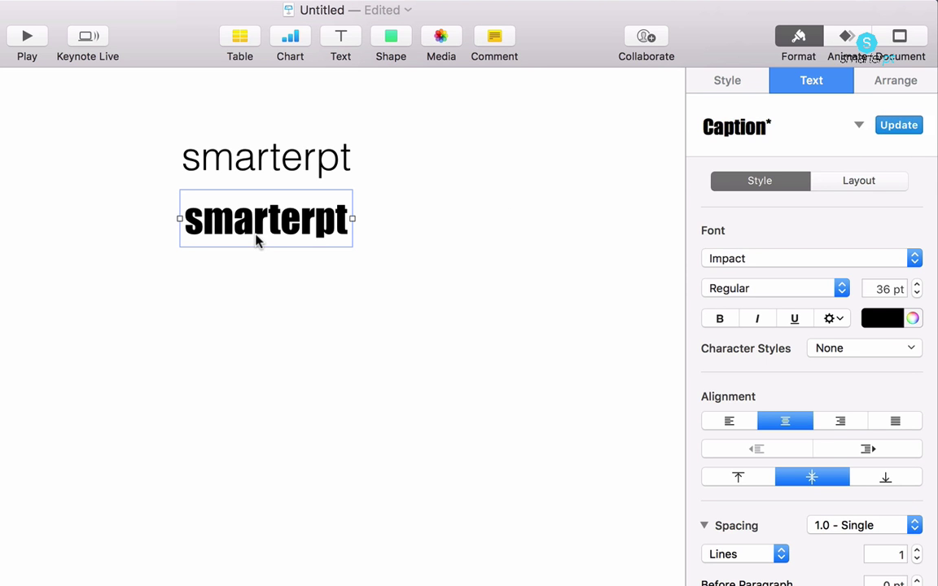
left_click_drag(258, 239, 271, 297)
left_click(846, 257)
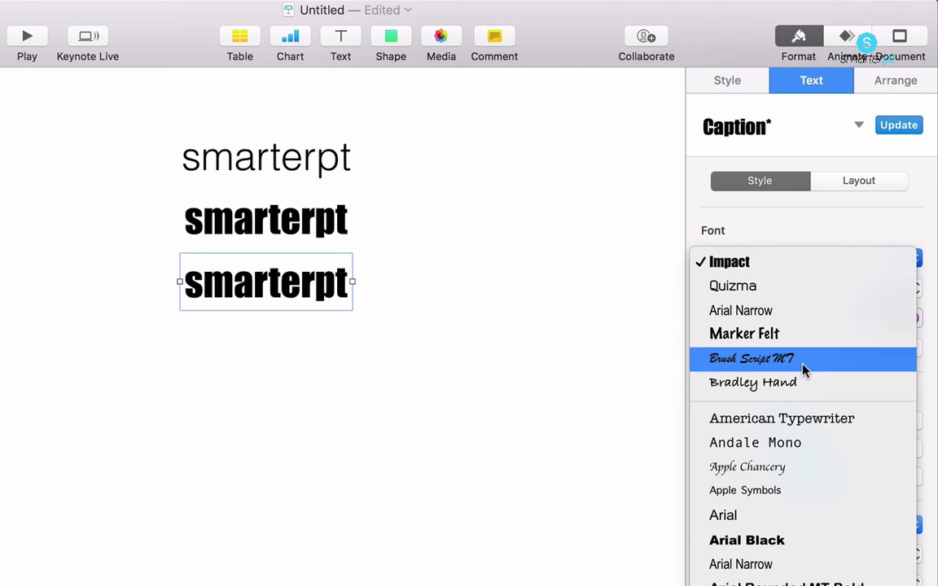
scroll(800, 391, "down", 5)
scroll(801, 399, "down", 8)
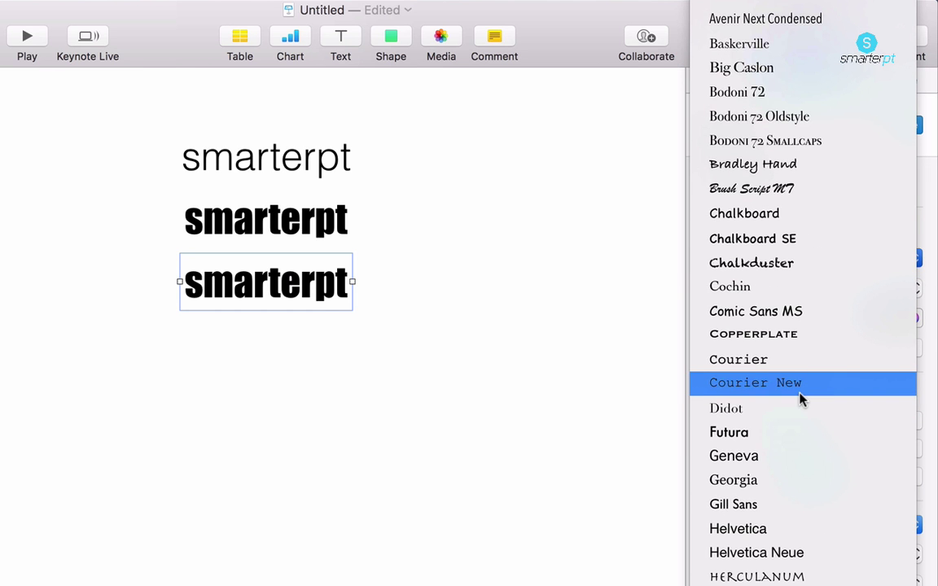
scroll(800, 400, "down", 8)
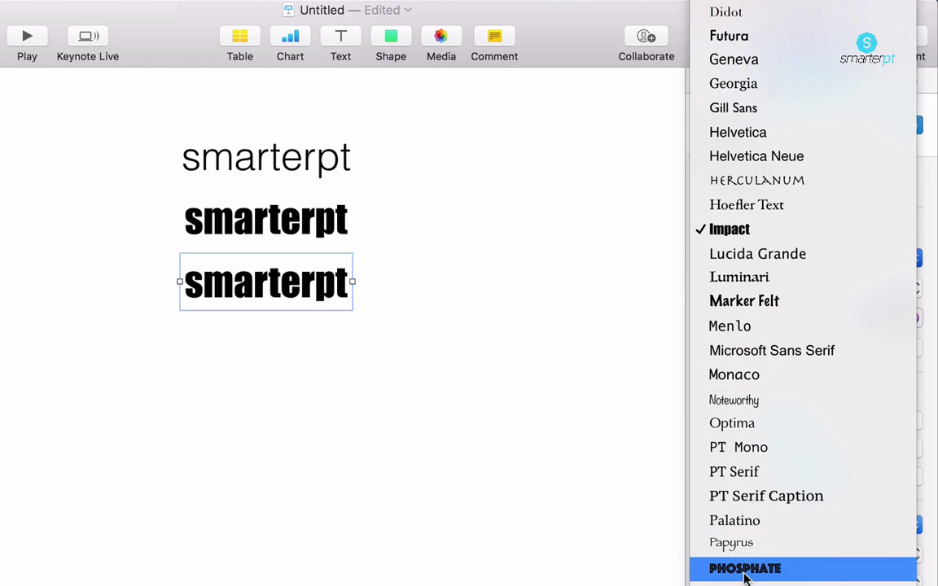
left_click(717, 568)
left_click(450, 540)
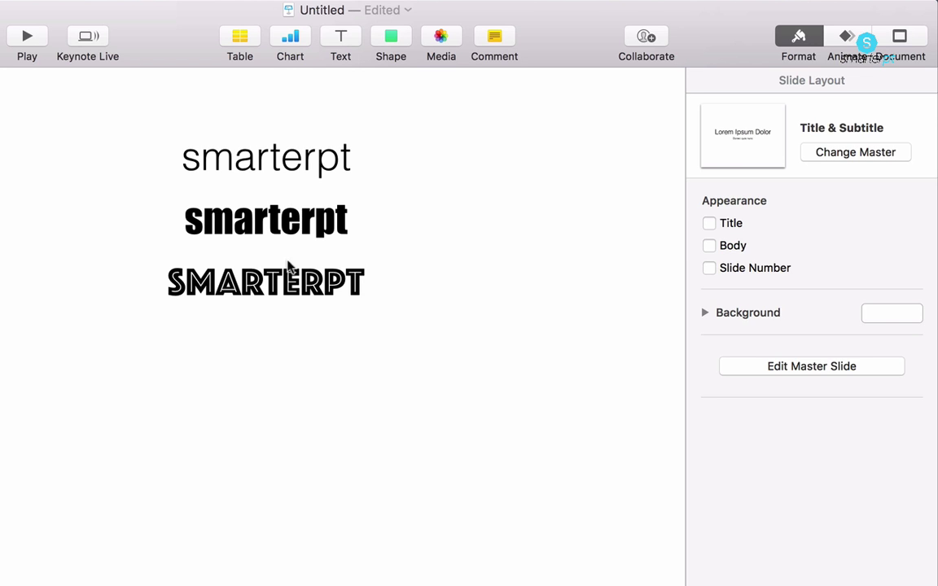
Duplicate the Helvetica text below the Phosphate version and set the copy's font to Quizma
left_click(312, 152)
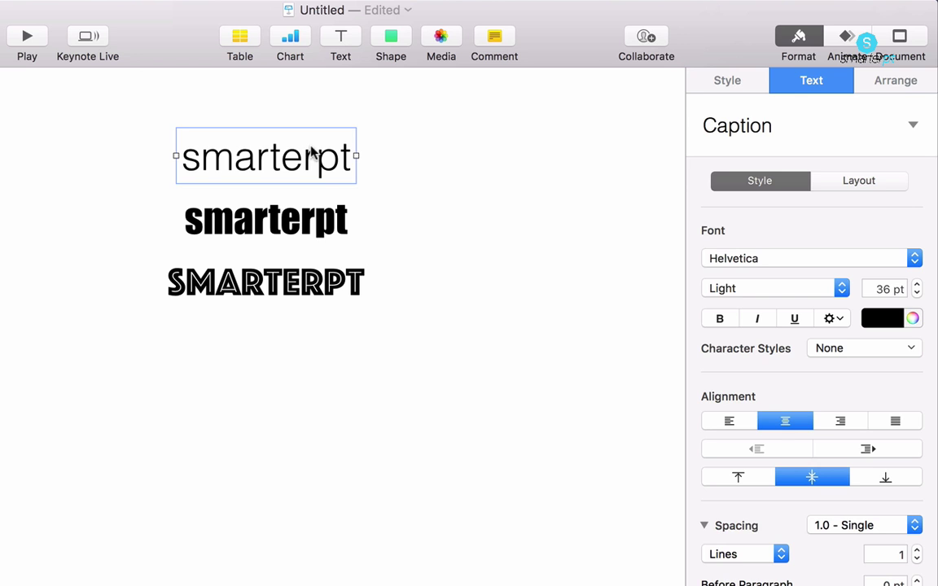
left_click_drag(312, 152, 312, 353)
left_click(828, 263)
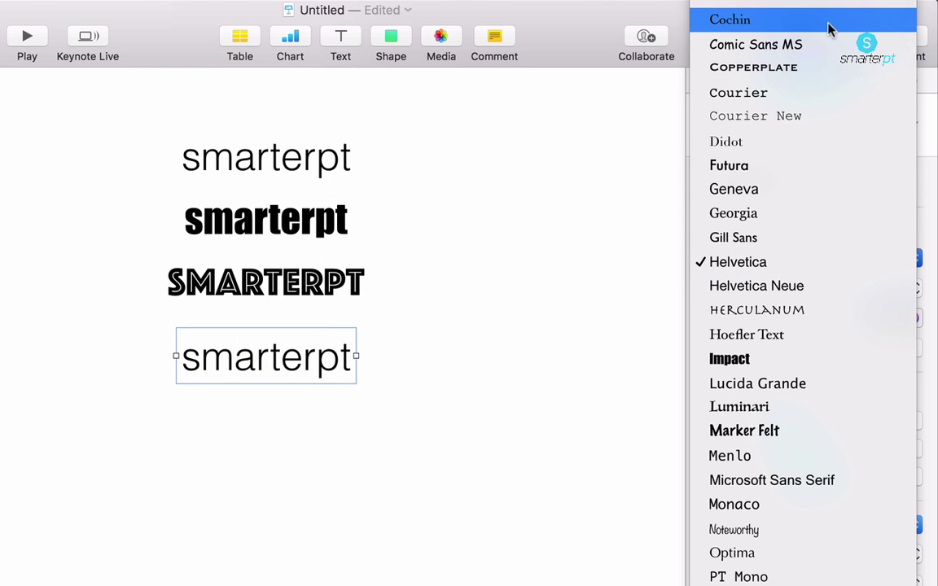
scroll(819, 30, "up", 10)
left_click(803, 48)
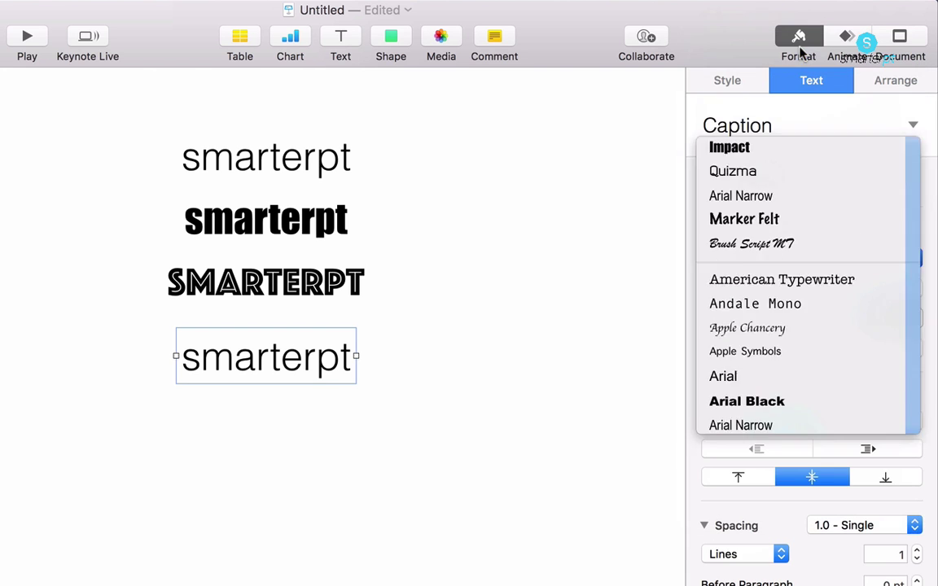
left_click(383, 512)
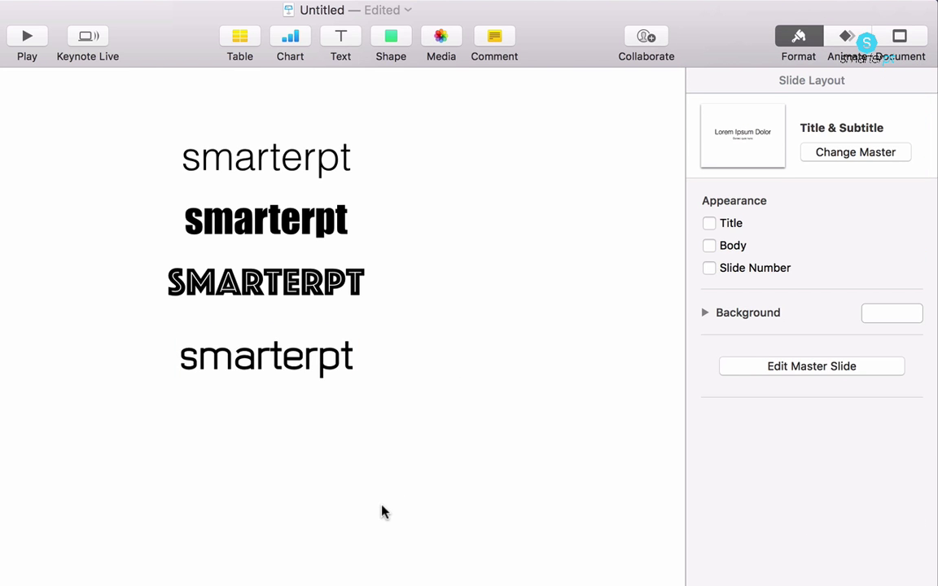
Colour the letters "pt" in the Quizma text with the saved cyan colour 00D4FF
left_click(298, 375)
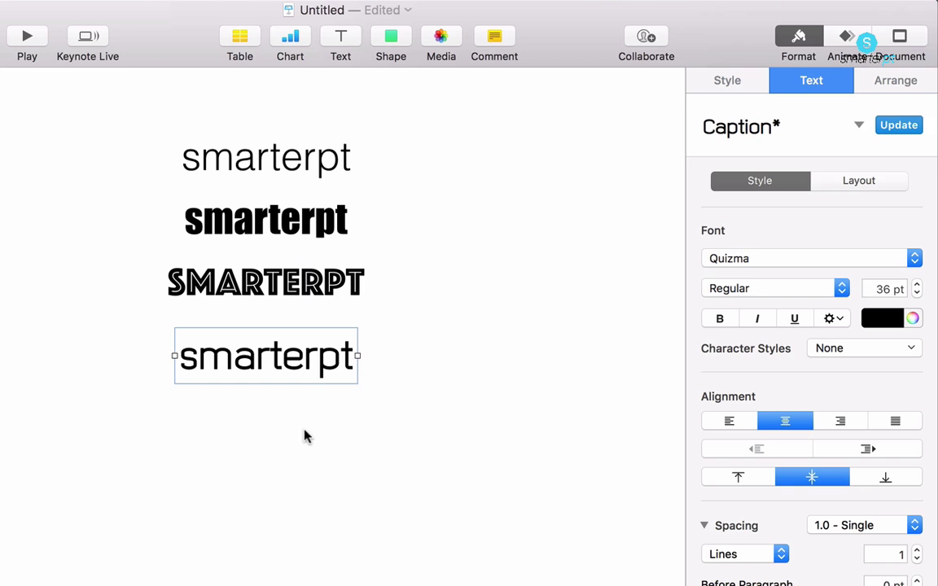
left_click(318, 359)
left_click_drag(317, 362, 359, 368)
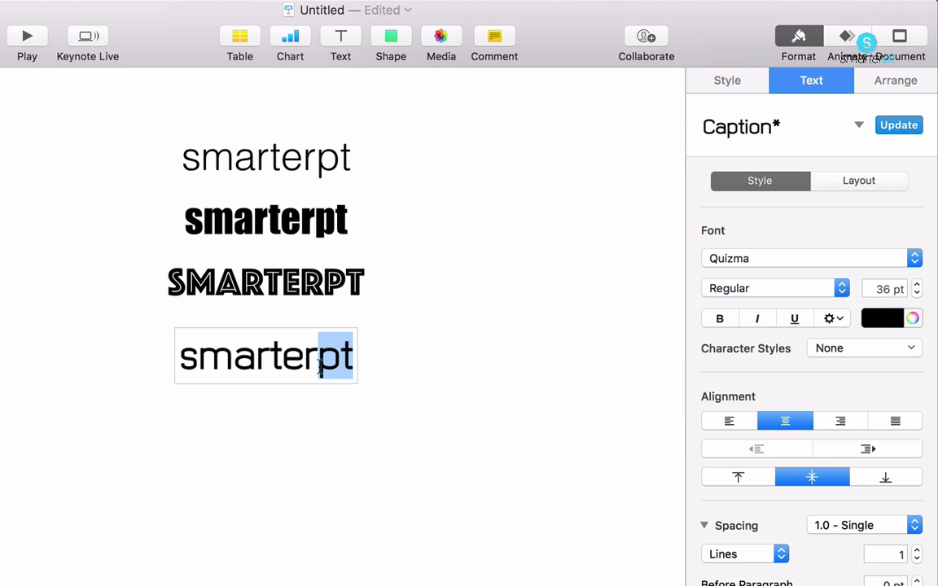
left_click(913, 319)
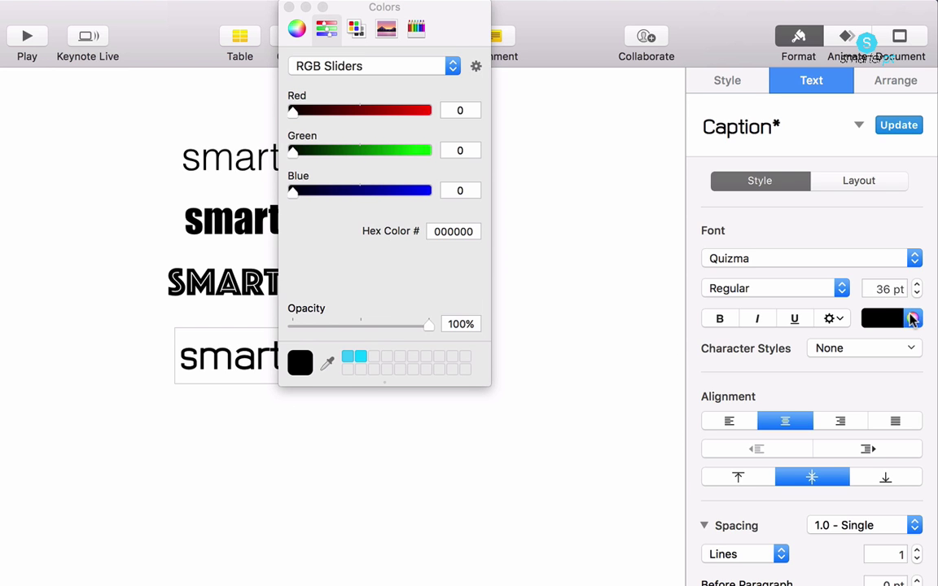
left_click(361, 357)
left_click(364, 441)
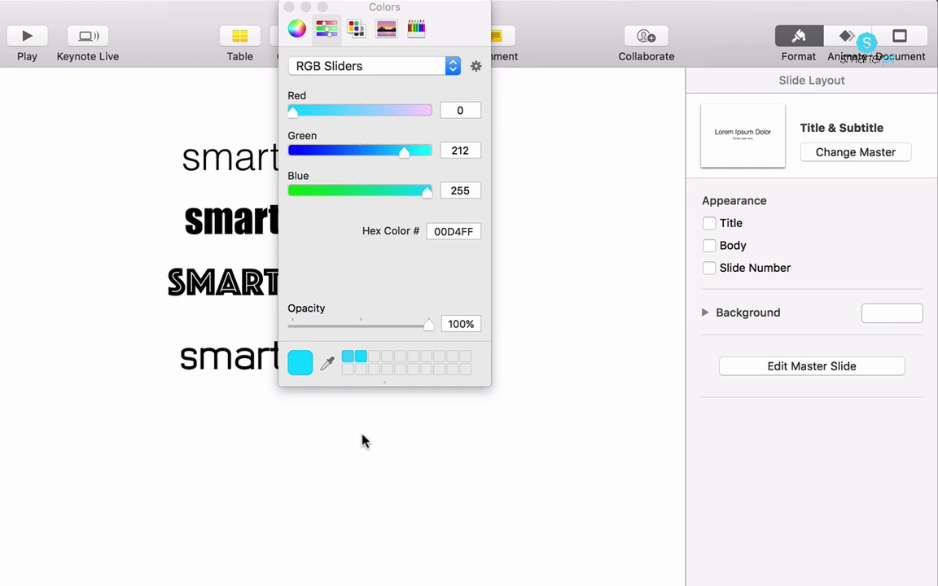
left_click(289, 7)
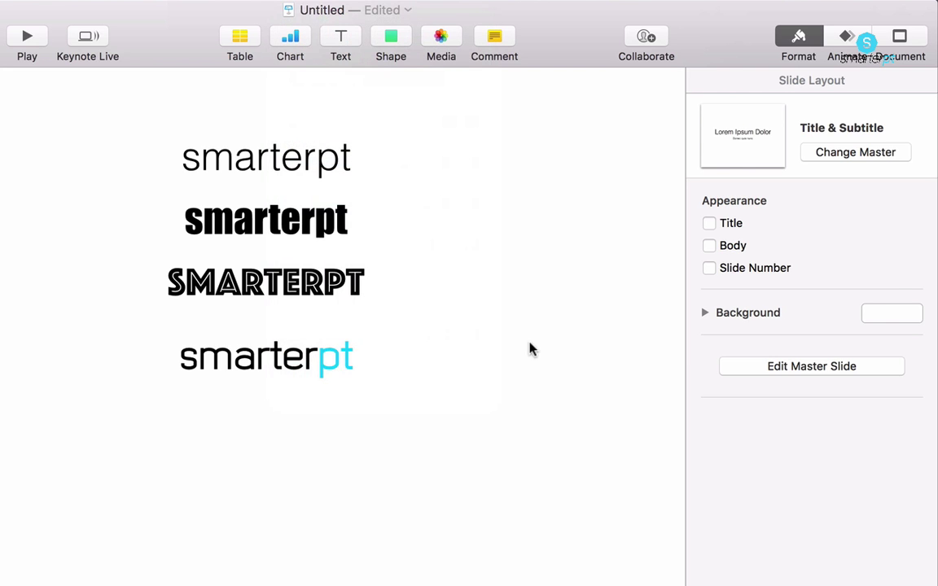
Set the typeface style of the whole Quizma text to Italic
left_click(306, 366)
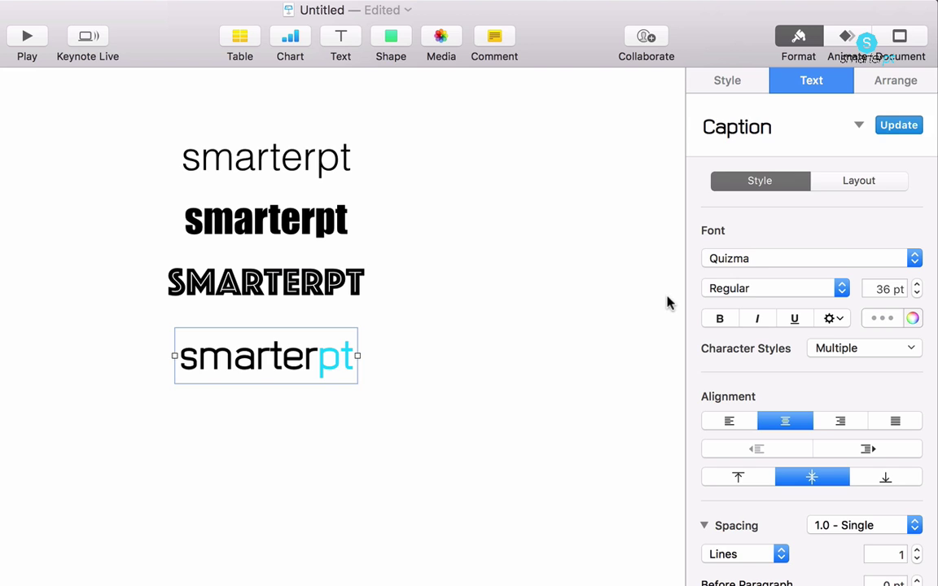
left_click(807, 296)
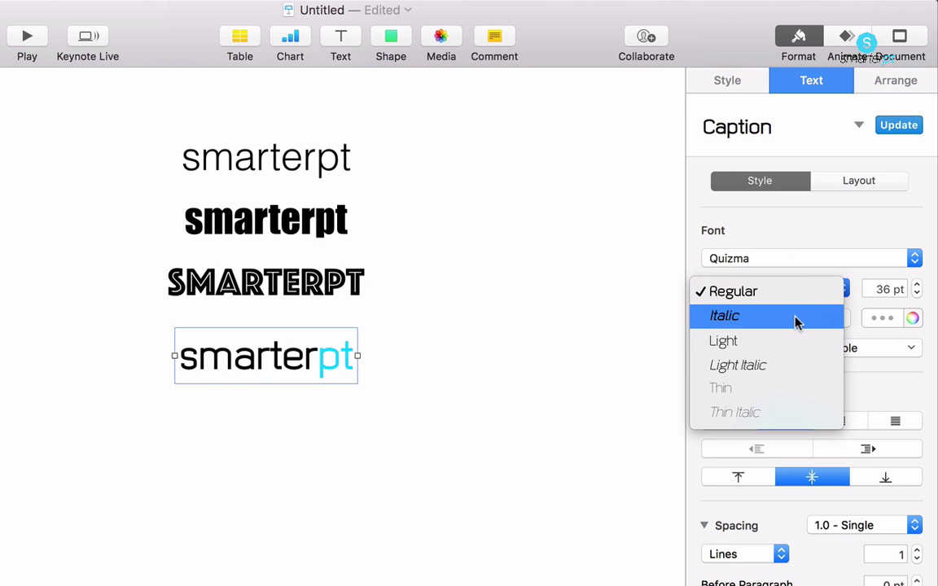
left_click(797, 322)
left_click(389, 481)
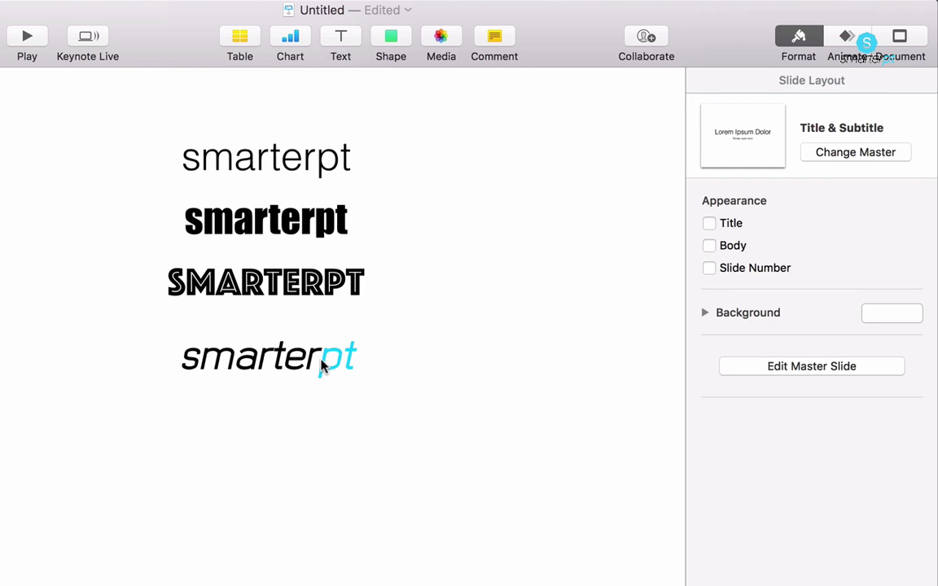
Set the typeface of the letters "smarter" in the Quizma text to Light Italic and move the wordmark slightly down
double_click(318, 359)
left_click(319, 358)
left_click_drag(319, 358, 125, 356)
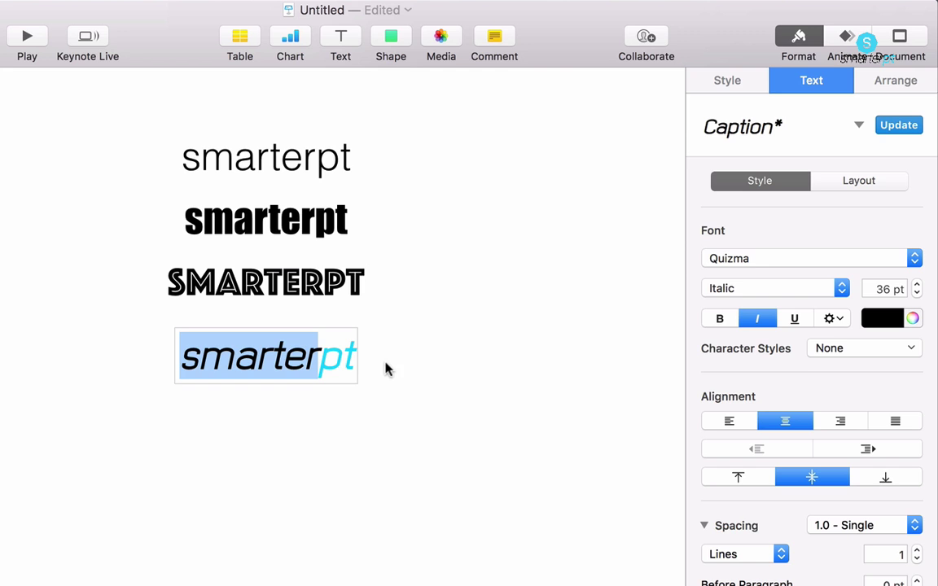
left_click(839, 297)
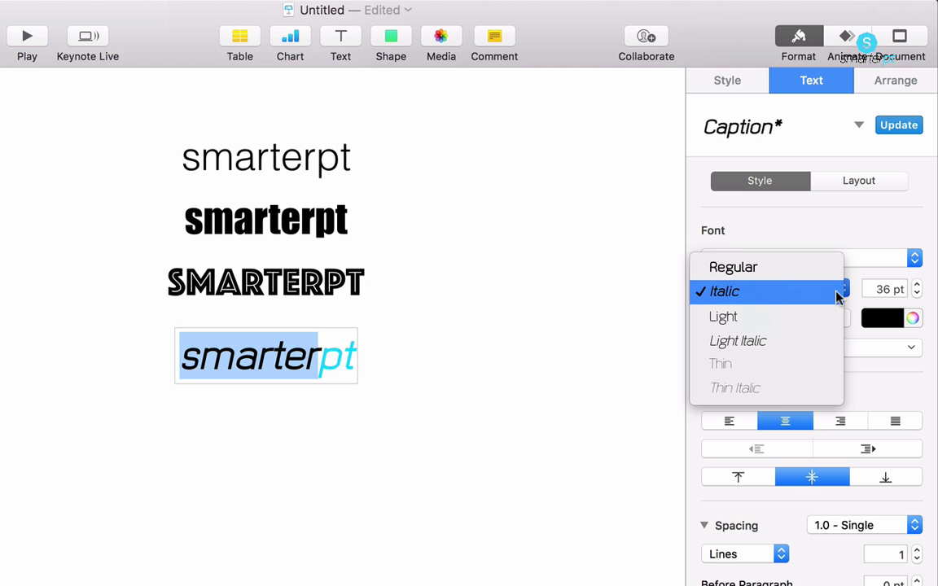
left_click(821, 340)
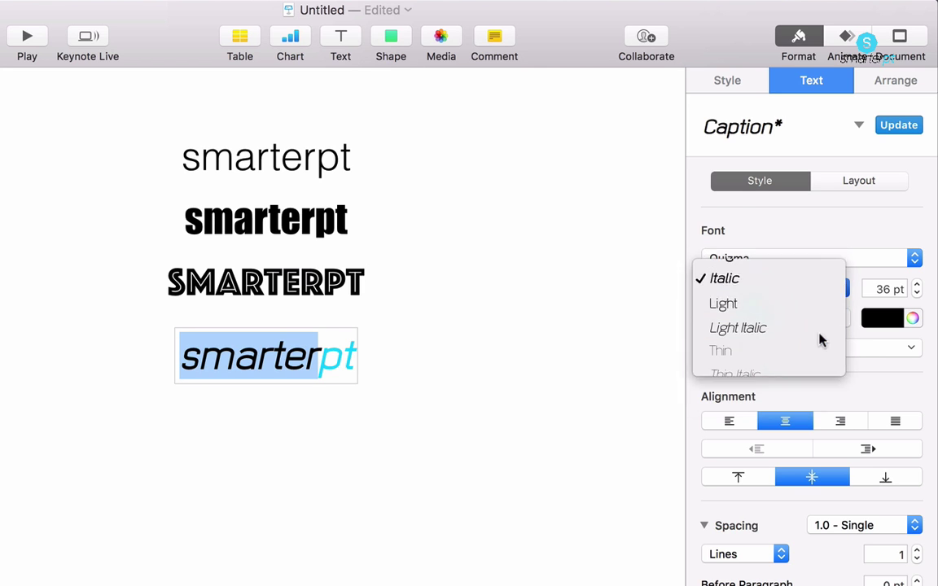
left_click(535, 454)
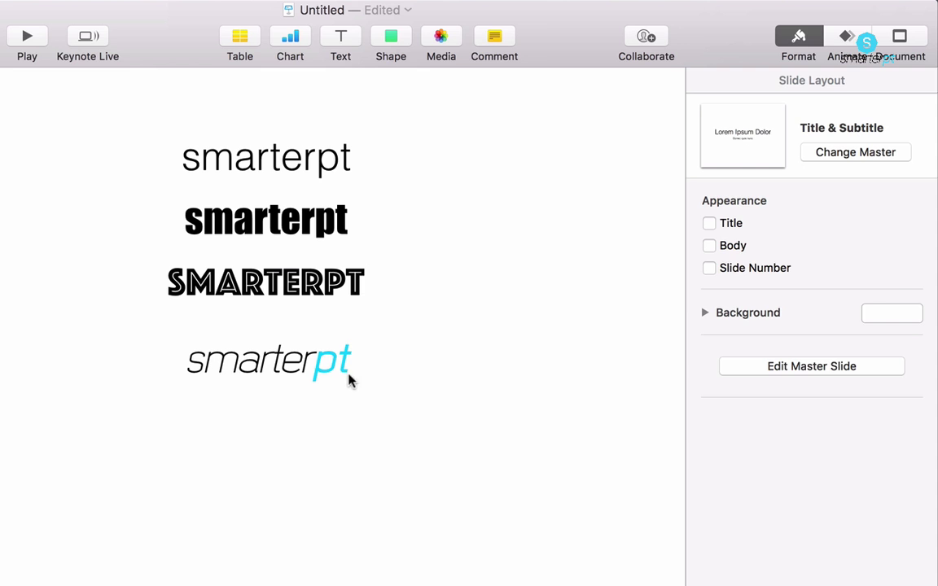
left_click_drag(336, 373, 336, 407)
left_click(492, 434)
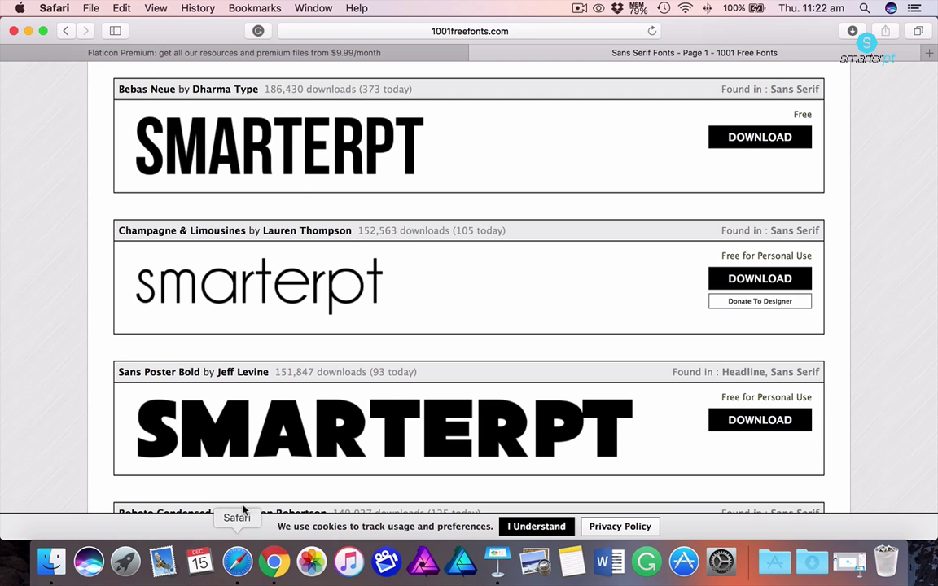
Switch to Flaticon in Safari, open its home page and search the icons for "smart"
left_click(301, 54)
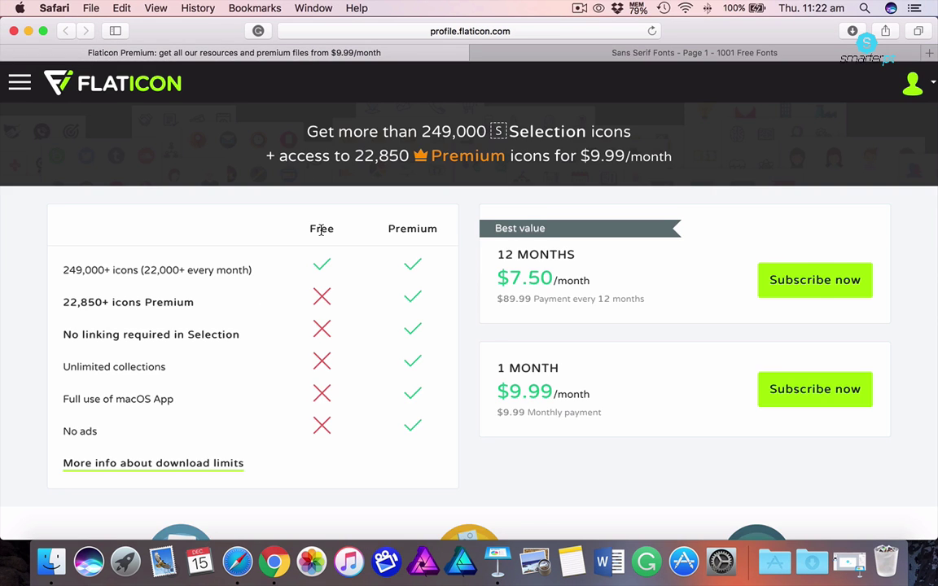
left_click(147, 94)
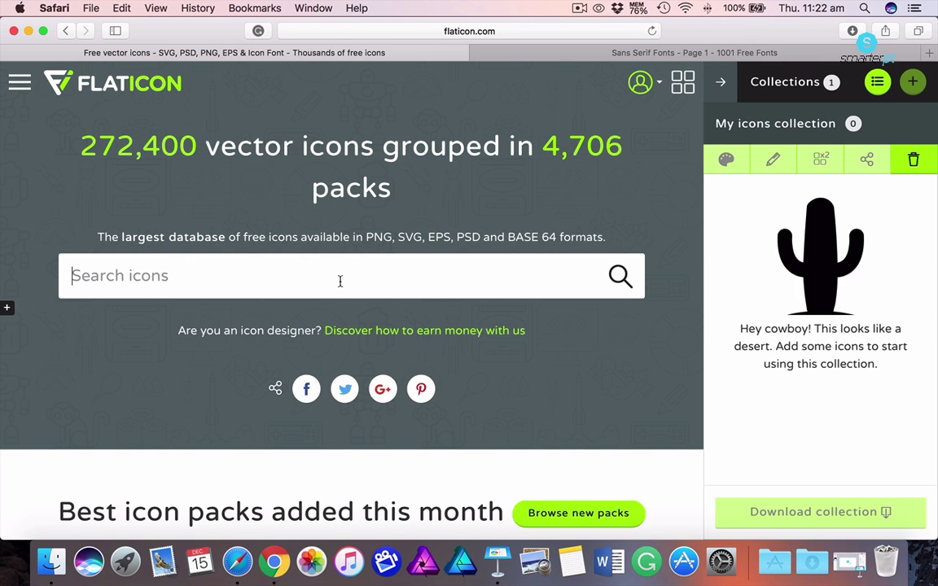
type("mart")
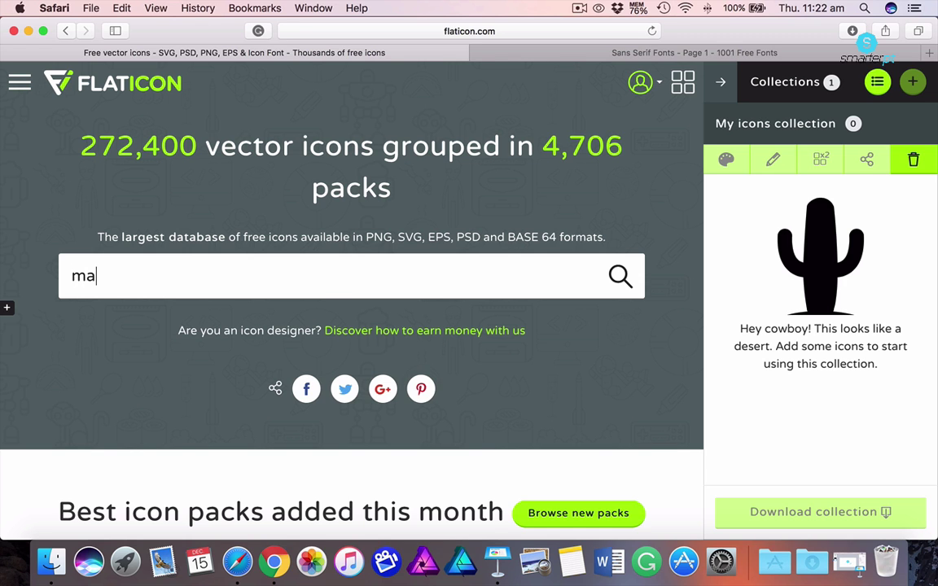
key("BackSpace")
key("BackSpace")
key("BackSpace")
key("BackSpace")
type("smart")
key("Return")
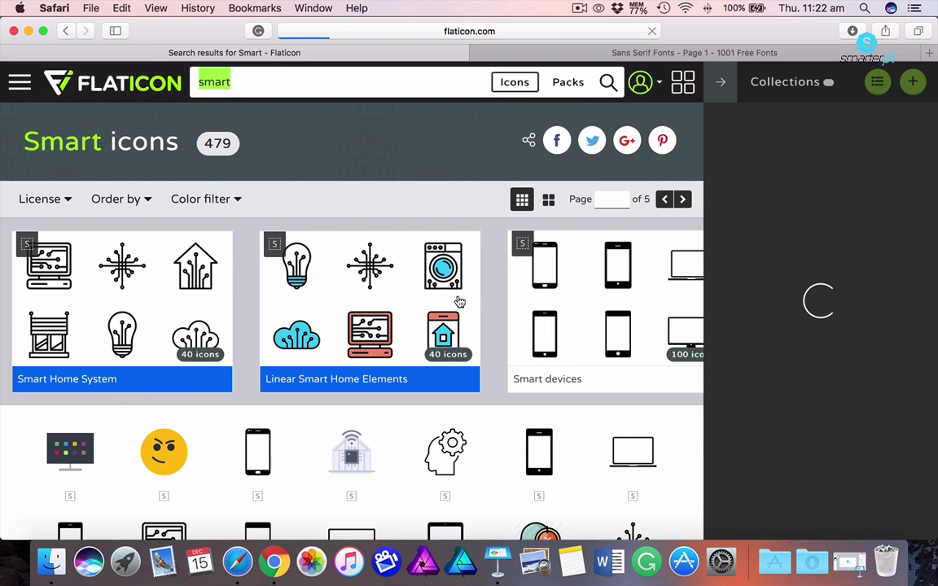
Look through the "smart" icon results for a symbol that suits the logo
scroll(619, 355, "down", 5)
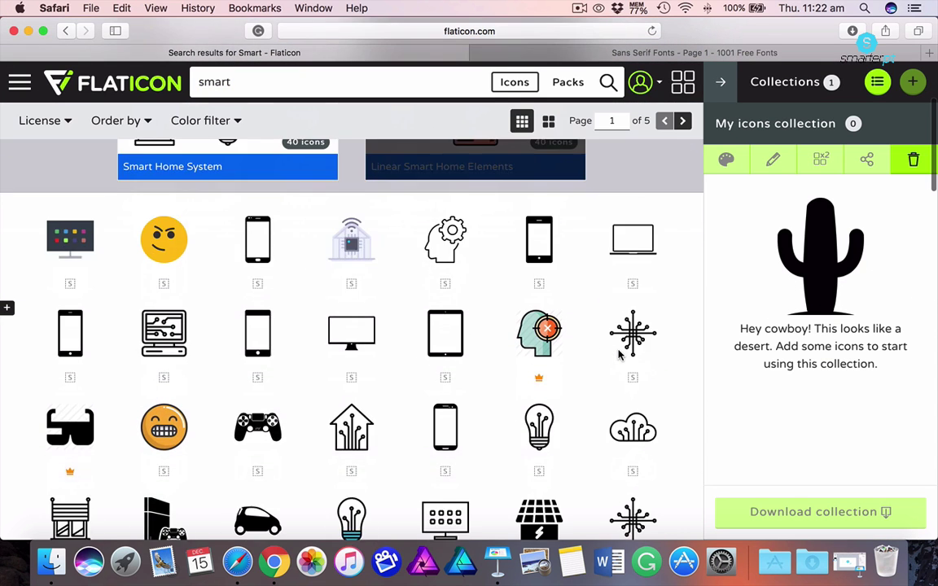
mouse_move(620, 356)
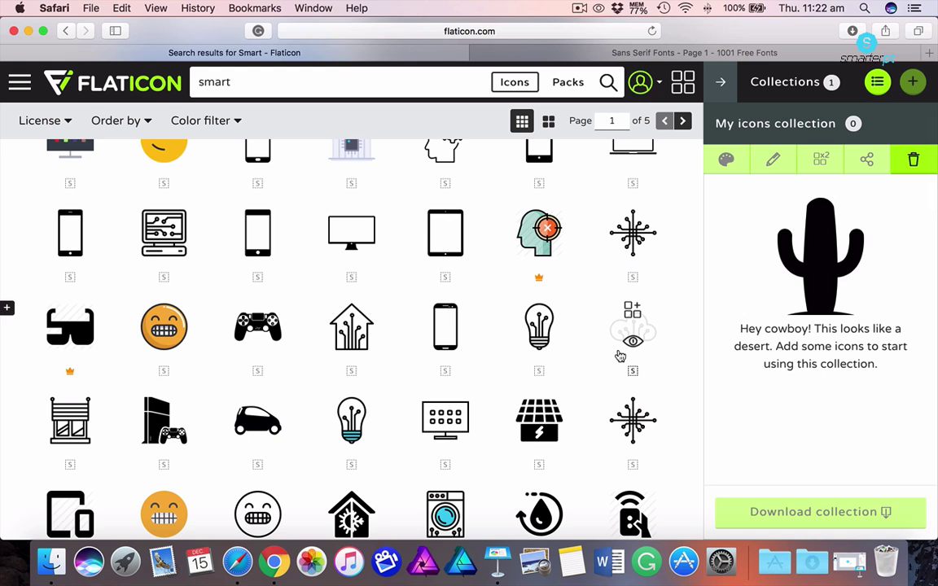
scroll(619, 356, "down", 3)
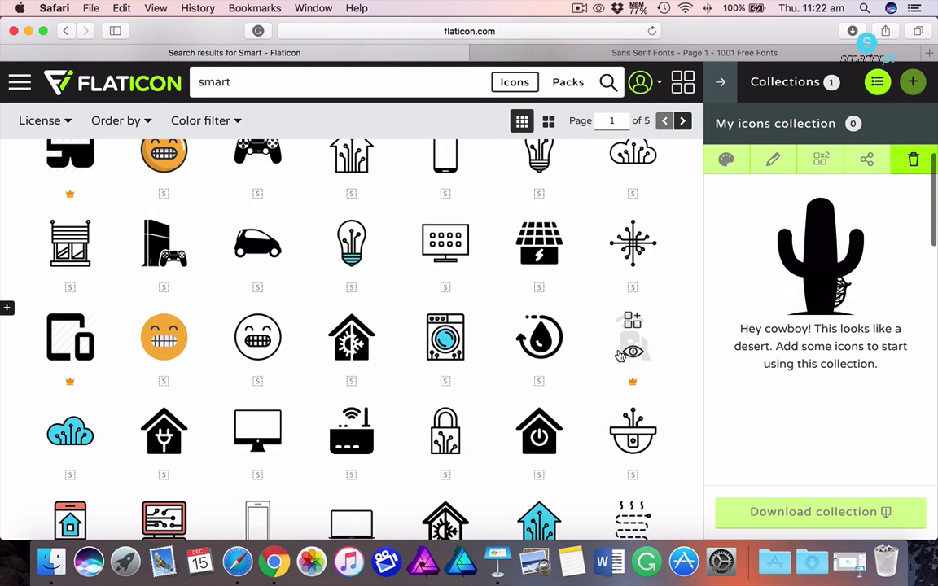
scroll(620, 356, "down", 2)
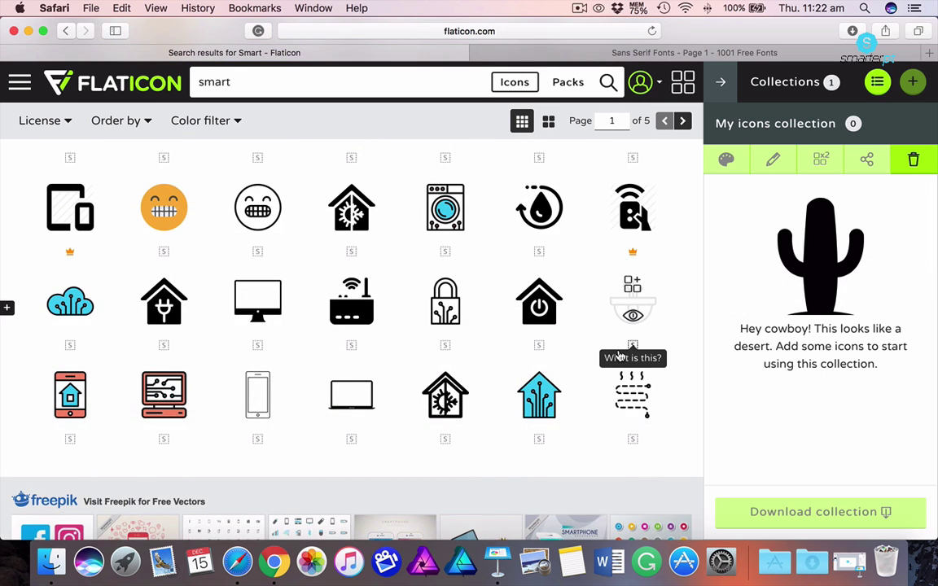
scroll(547, 436, "down", 10)
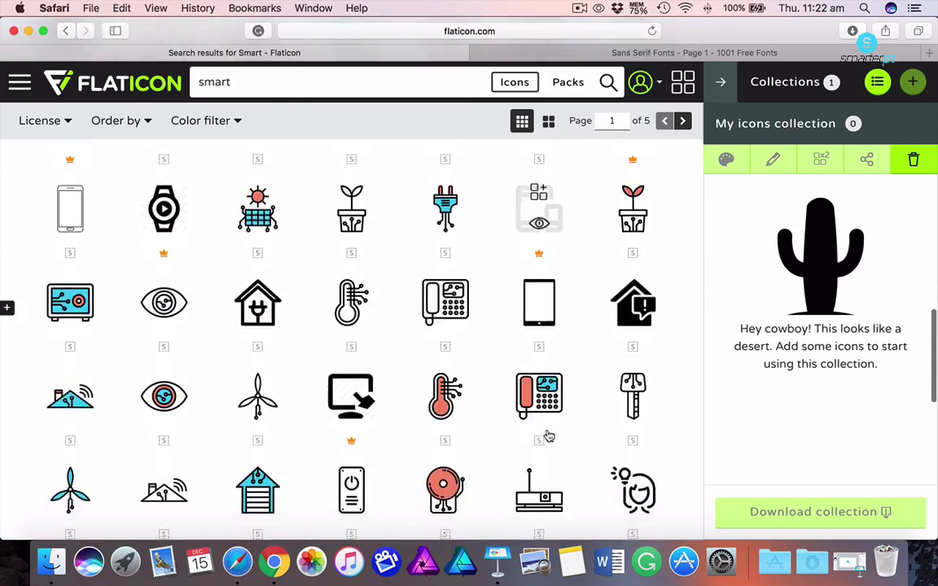
scroll(547, 435, "down", 10)
scroll(391, 245, "up", 10)
Search Flaticon for "brain" icons, look through the first page of results and go on to the next page
left_click(391, 84)
type("brain")
key("Return")
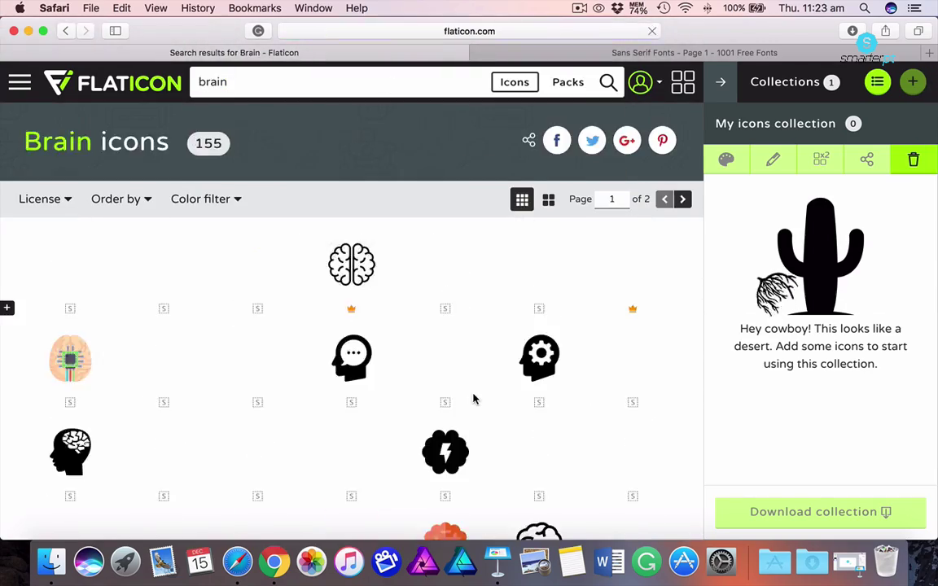
scroll(521, 423, "down", 5)
scroll(549, 398, "down", 8)
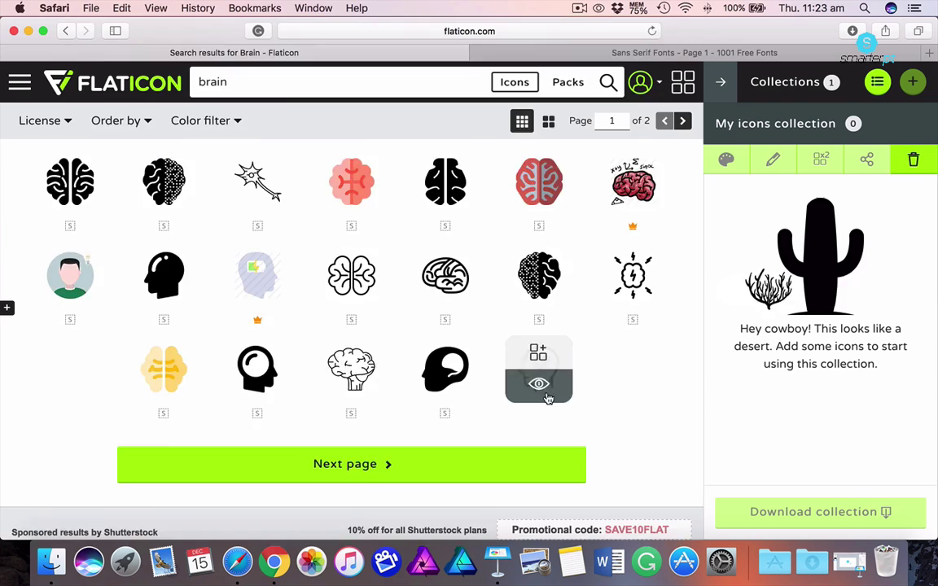
left_click(442, 462)
Search Flaticon for "light" icons and open the details of the black outline light bulb with rays
left_click(391, 83)
type("light")
key("Return")
scroll(557, 417, "down", 2)
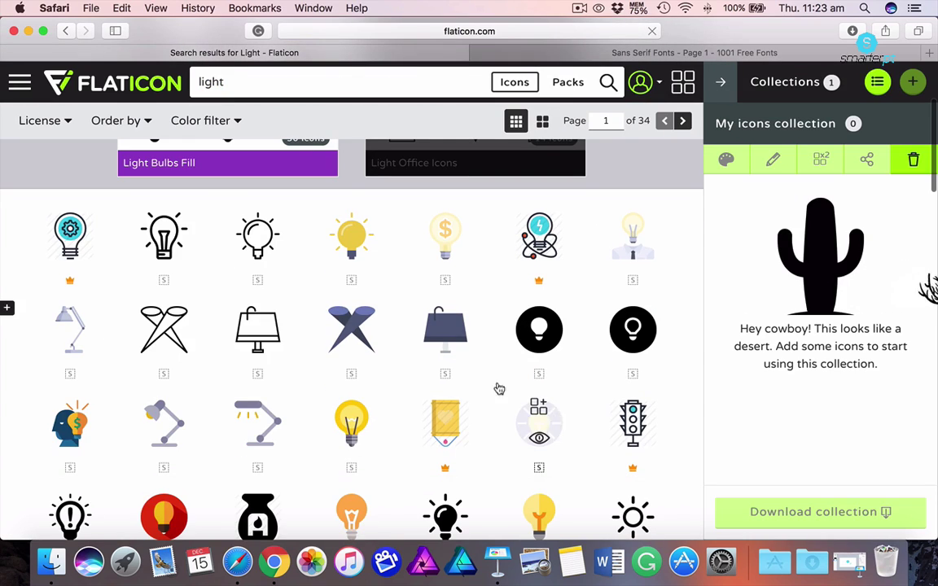
left_click(164, 256)
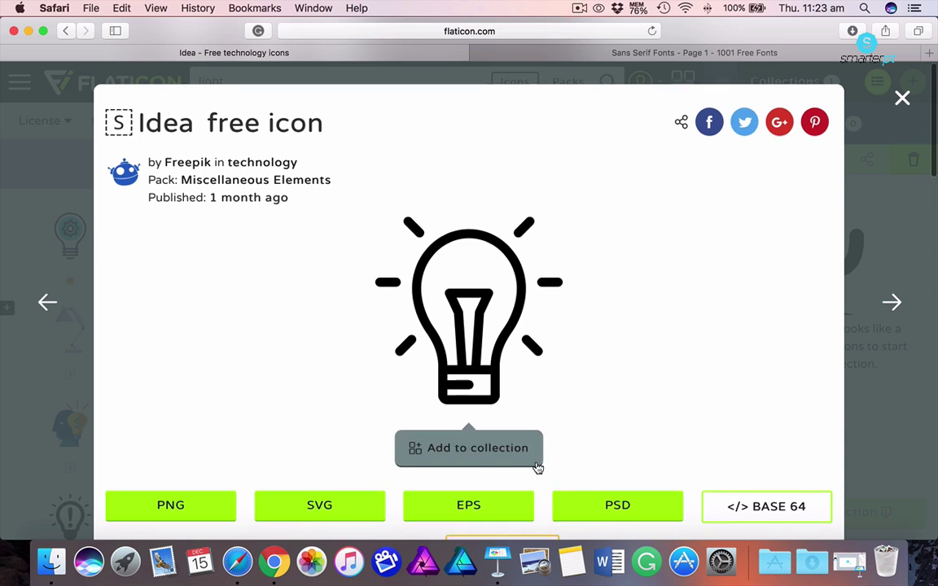
scroll(537, 466, "down", 2)
scroll(538, 469, "down", 2)
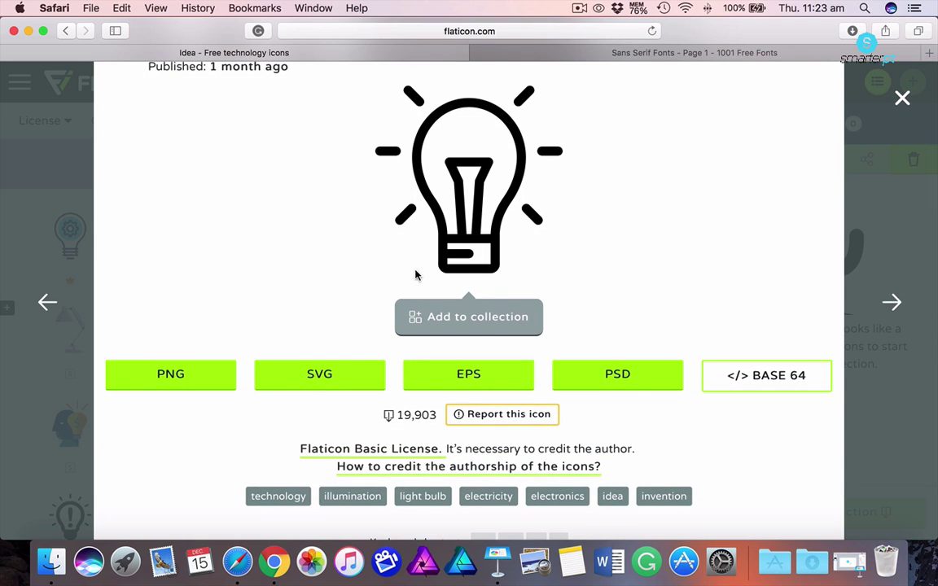
Download the Idea light bulb icon as a black 256-pixel PNG using the free download option
left_click(184, 373)
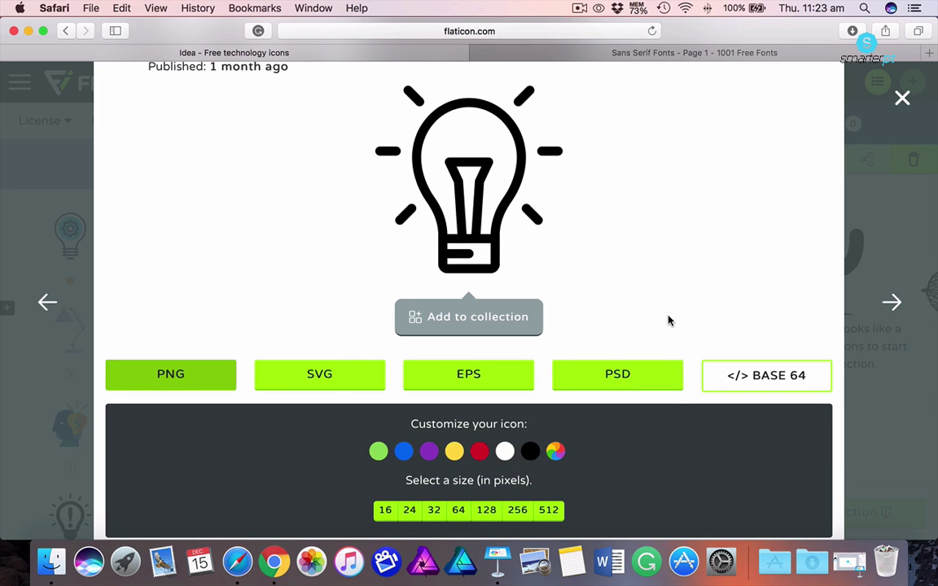
scroll(669, 321, "down", 2)
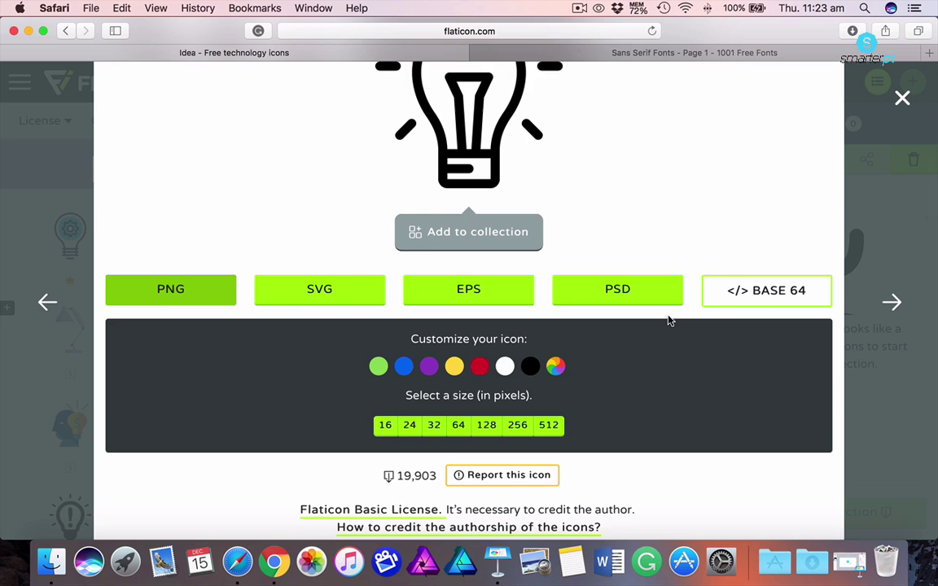
scroll(685, 236, "down", 3)
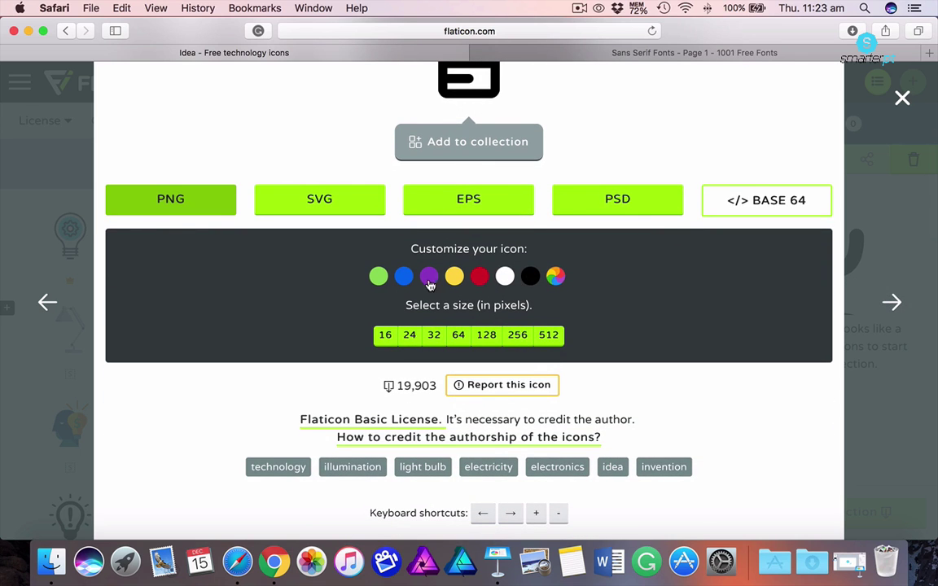
left_click(530, 276)
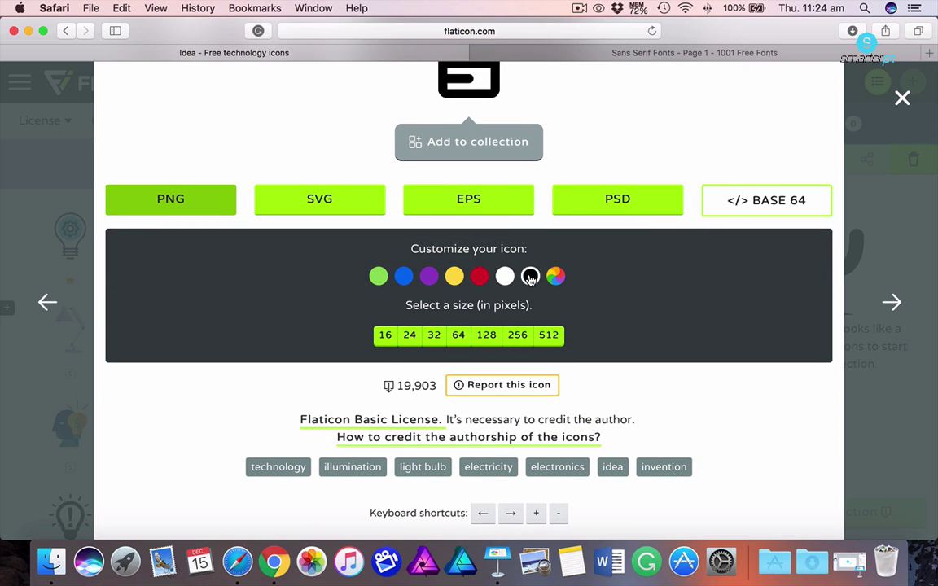
left_click(518, 336)
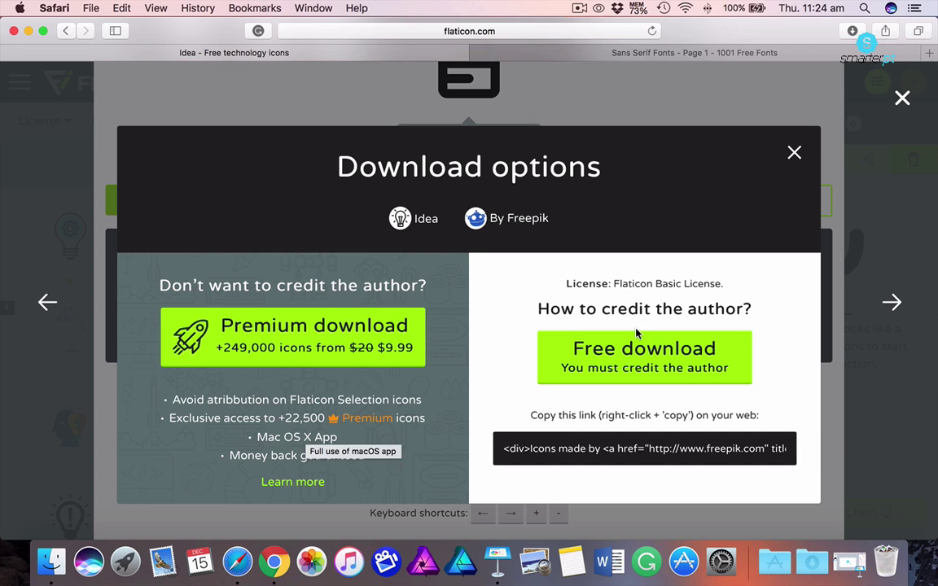
scroll(637, 334, "down", 1)
scroll(644, 359, "up", 1)
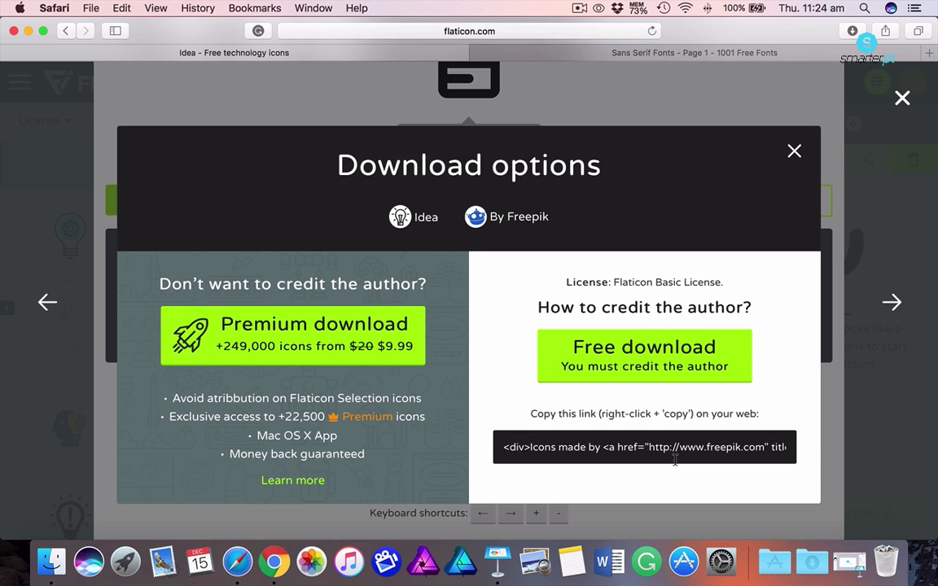
left_click(646, 350)
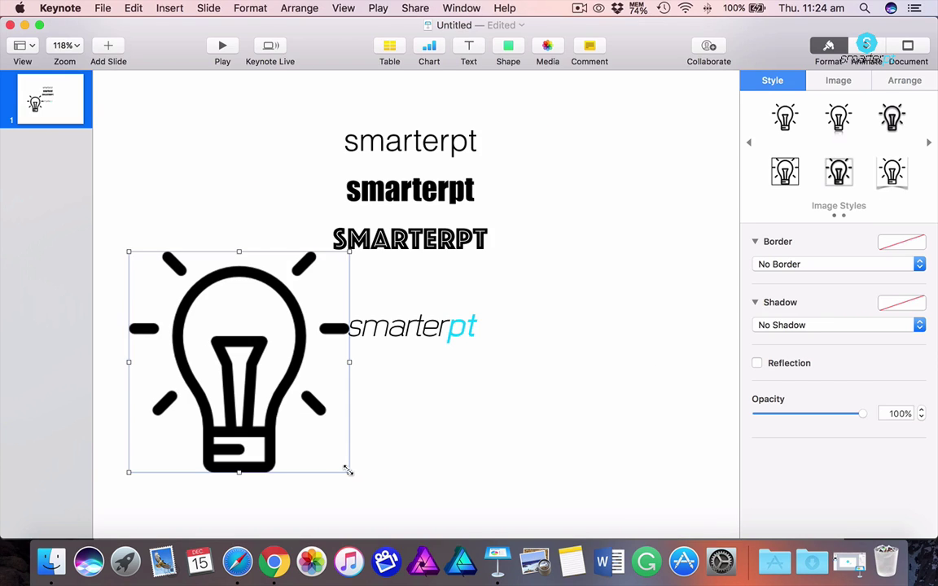
In Keynote, shrink the light bulb image and place it directly left of the Quizma wordmark, at about x 349 pt, y 389 pt
left_click_drag(348, 469, 341, 322)
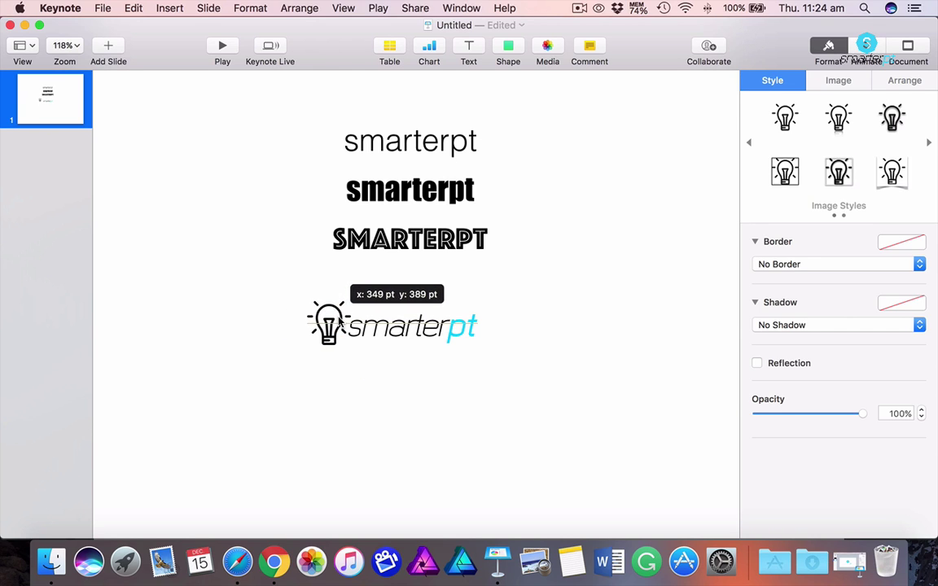
left_click(569, 371)
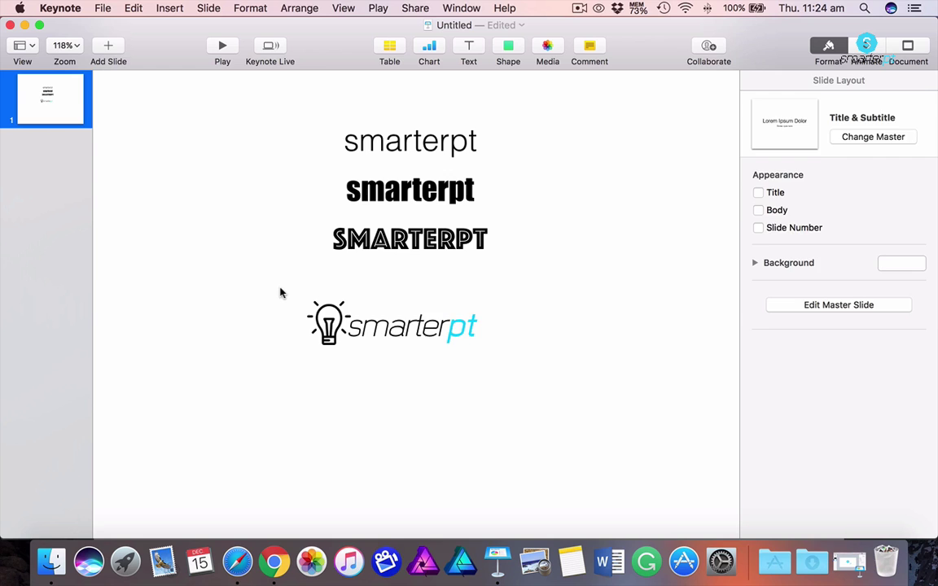
left_click_drag(281, 288, 499, 355)
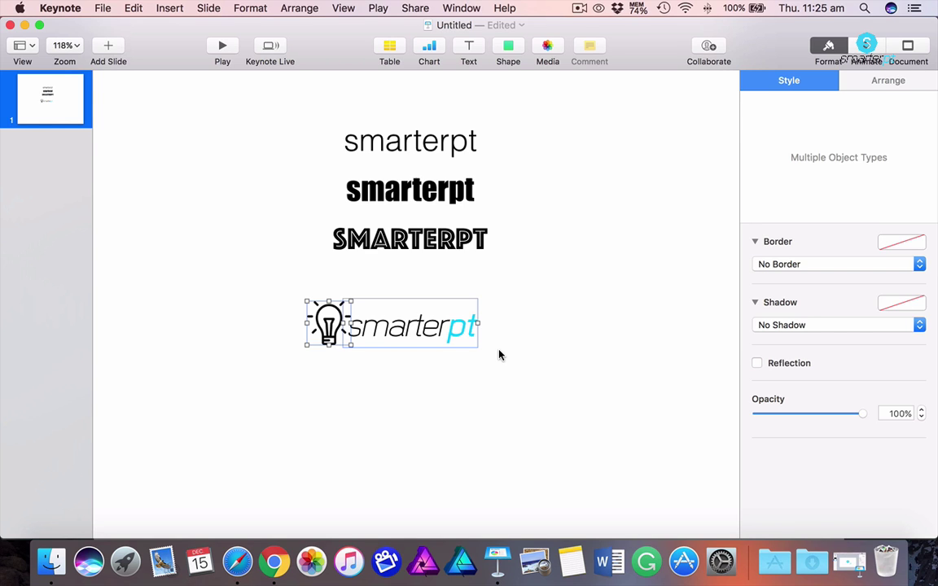
left_click(444, 429)
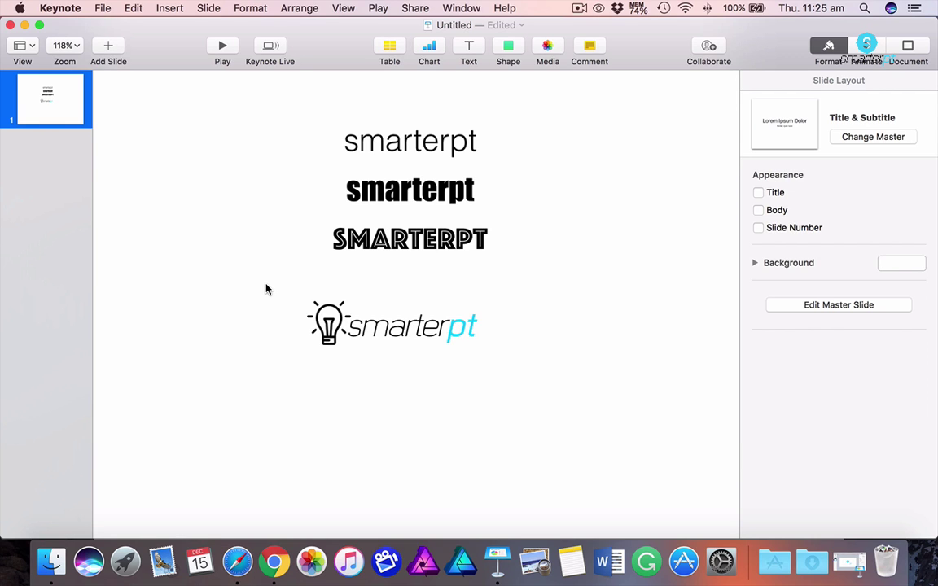
Capture a screenshot of the light bulb logo, open the saved image from the desktop to check it, and close it
key("super+shift+4")
left_click_drag(287, 295, 487, 357)
left_click(26, 26)
key("F11")
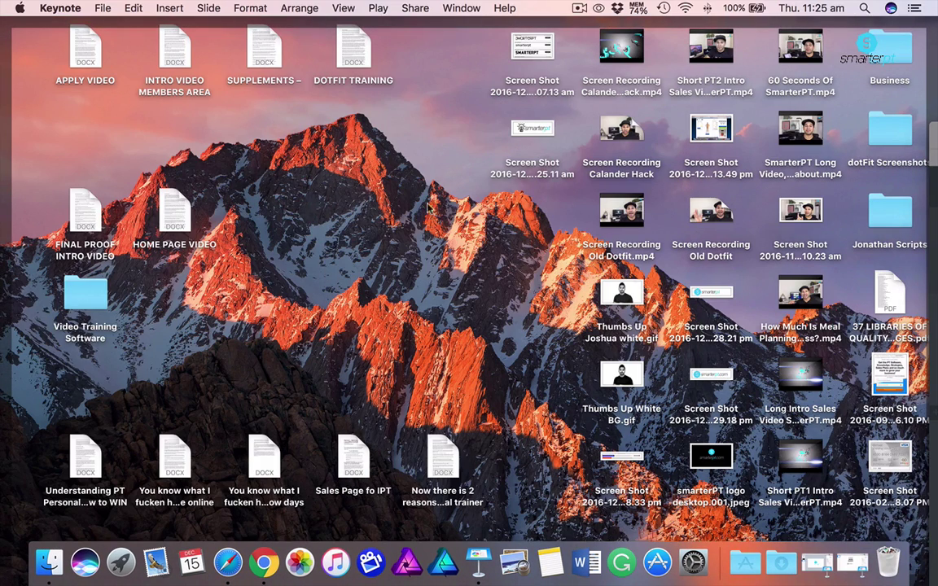
double_click(534, 132)
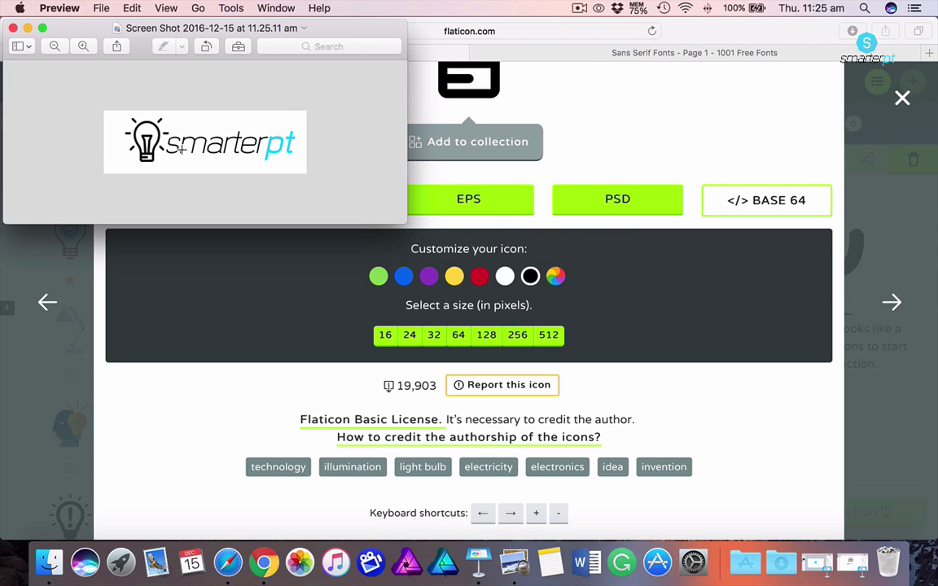
left_click(12, 30)
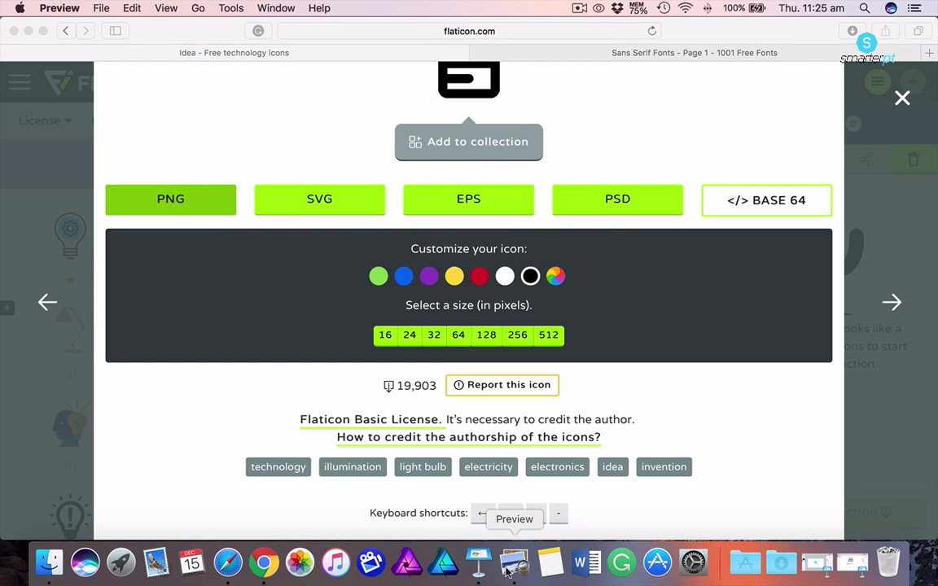
Return to Keynote and delete the Helvetica, Impact and Phosphate versions of the wordmark
left_click(478, 562)
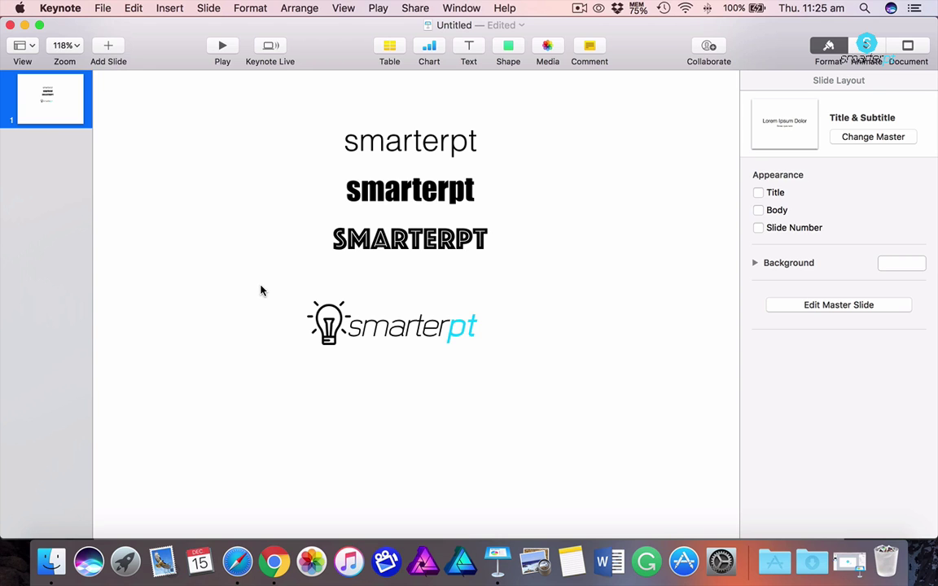
left_click_drag(570, 283, 310, 142)
key("BackSpace")
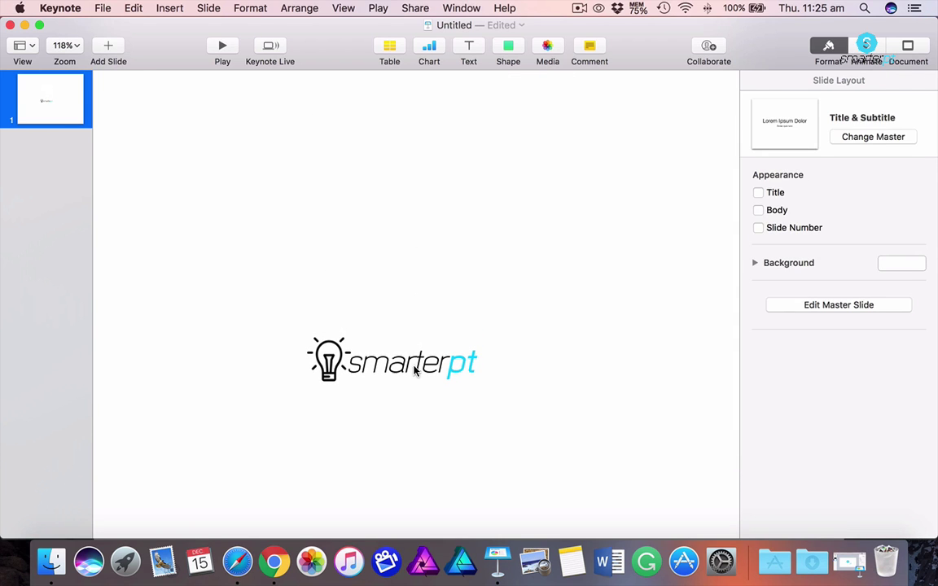
Set the smarterpt wordmark's font size to 100 pt and move the wordmark up, clear of the light bulb
left_click(374, 336)
left_click(901, 243)
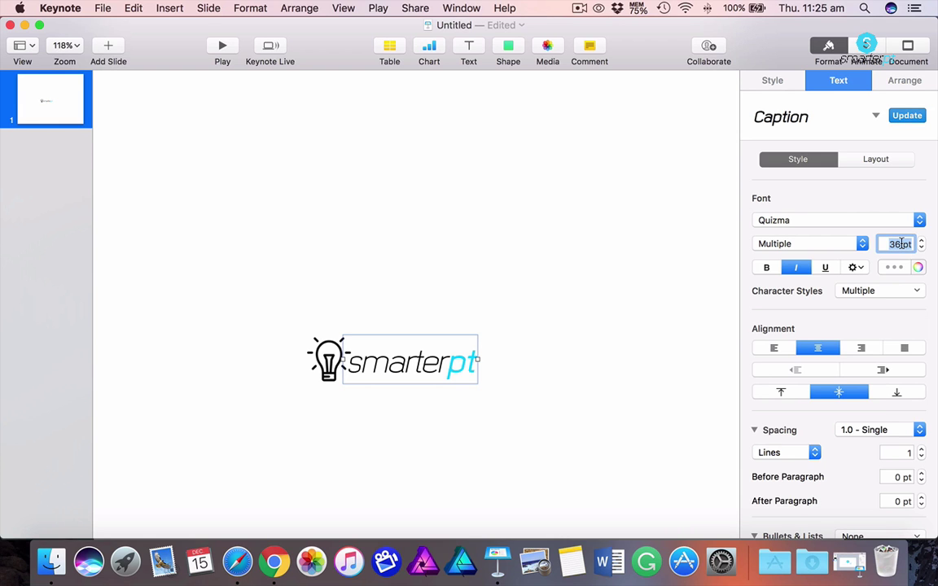
type("100")
key("Tab")
left_click(359, 299)
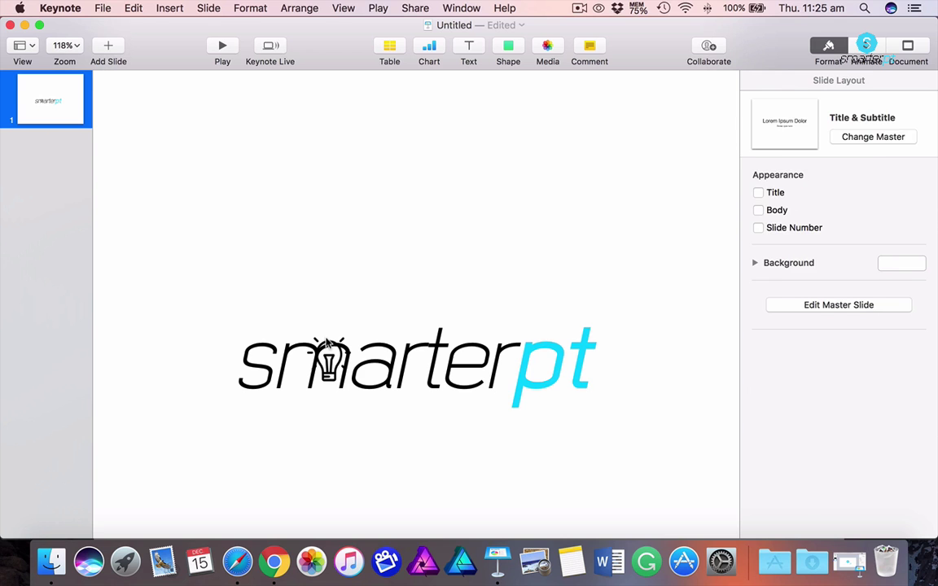
left_click(325, 342)
left_click_drag(326, 342, 358, 290)
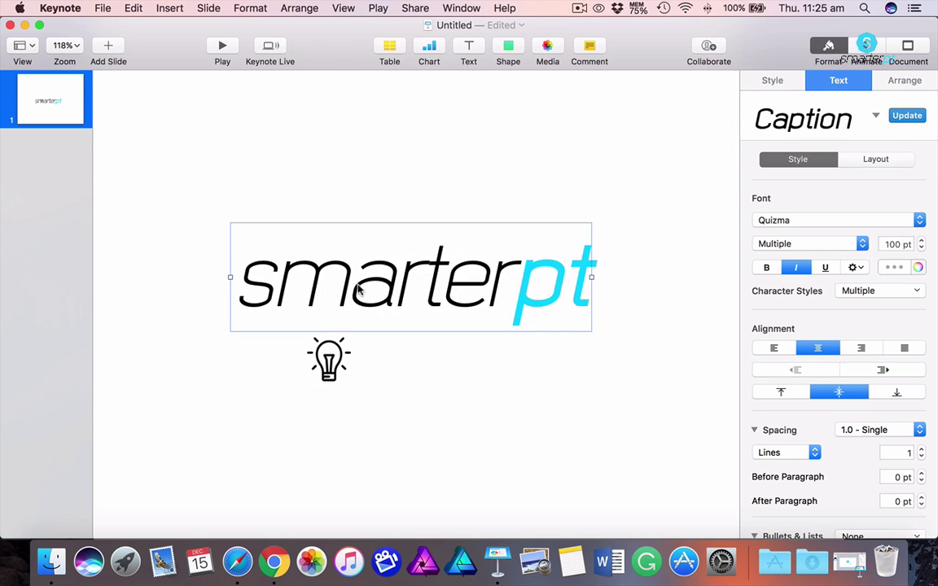
Move the light bulb directly left of the enlarged wordmark and scale it up to roughly match the wordmark's height
left_click(294, 335)
left_click_drag(309, 360, 223, 294)
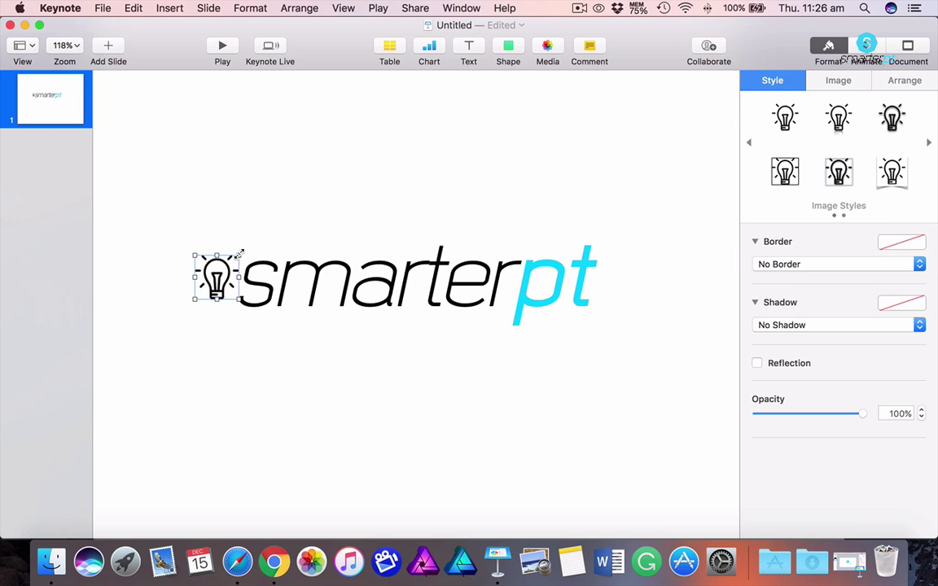
left_click_drag(239, 255, 283, 209)
left_click_drag(261, 250, 222, 276)
left_click(415, 203)
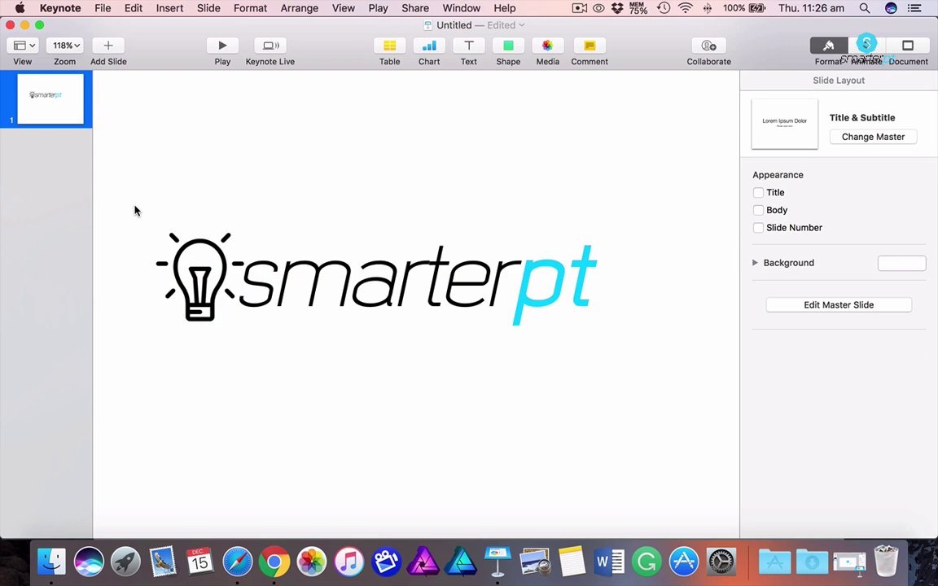
Copy the light bulb and the smarterpt wordmark together to the clipboard, and deselect them
left_click_drag(135, 210, 608, 337)
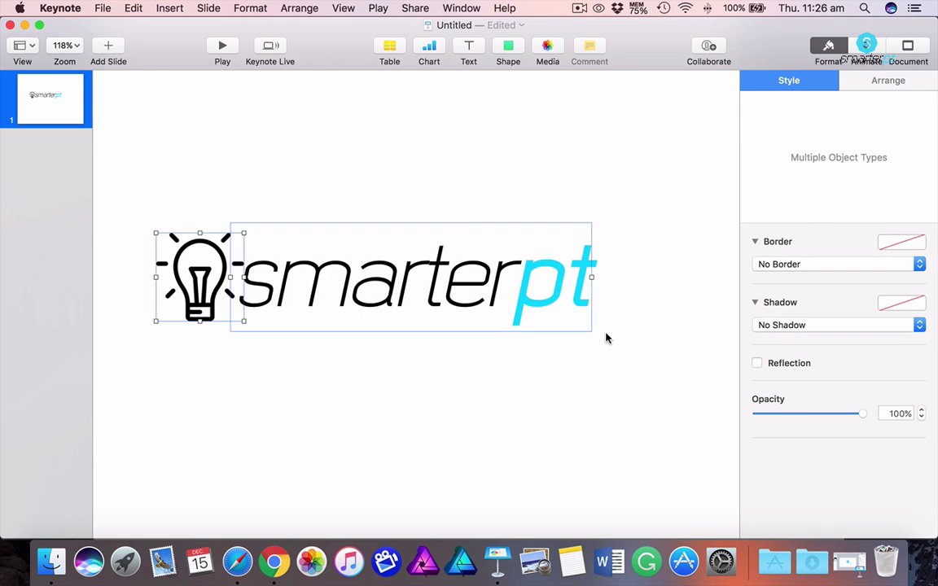
left_click(104, 9)
mouse_move(133, 9)
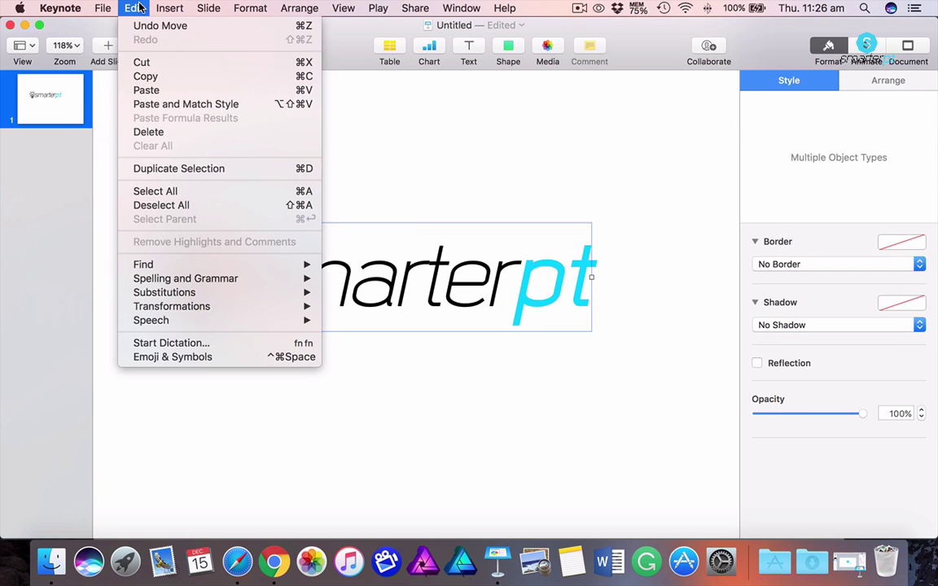
left_click(150, 78)
left_click(364, 197)
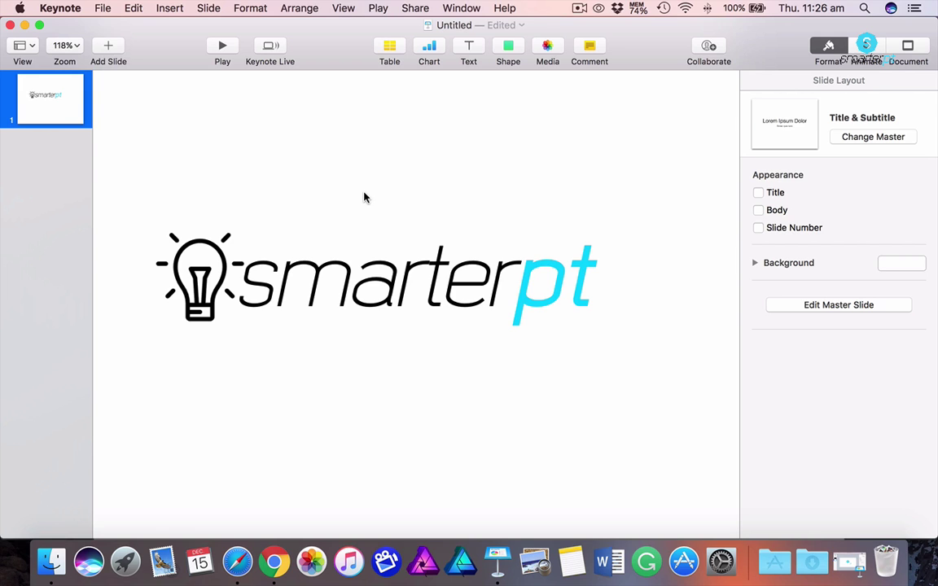
Switch to Preview and create a new image from the copied logo on the clipboard
left_click(530, 559)
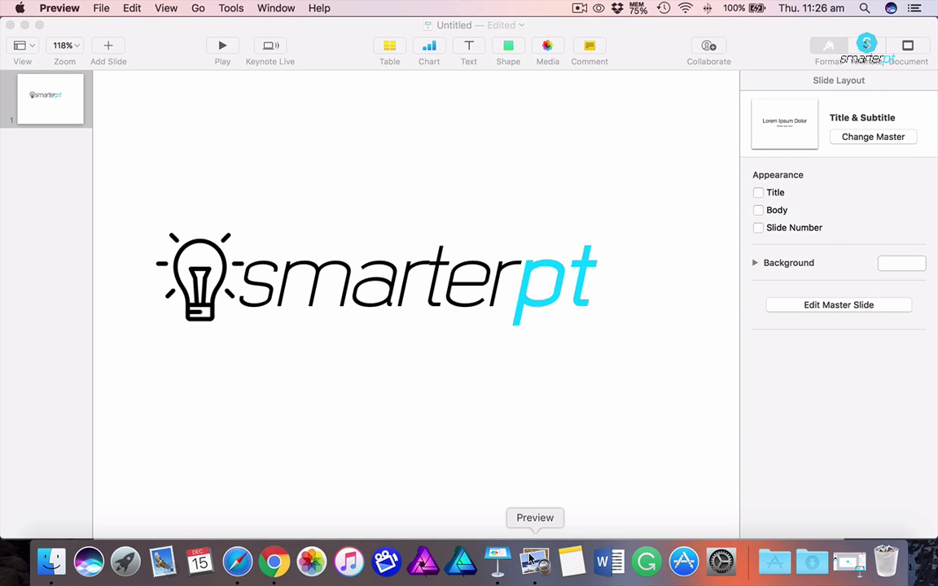
left_click(109, 10)
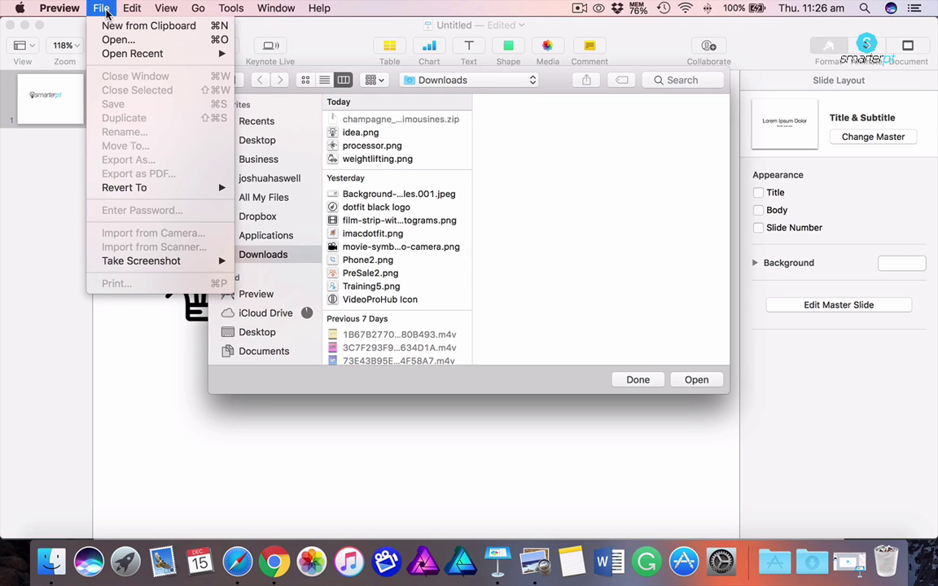
left_click(106, 26)
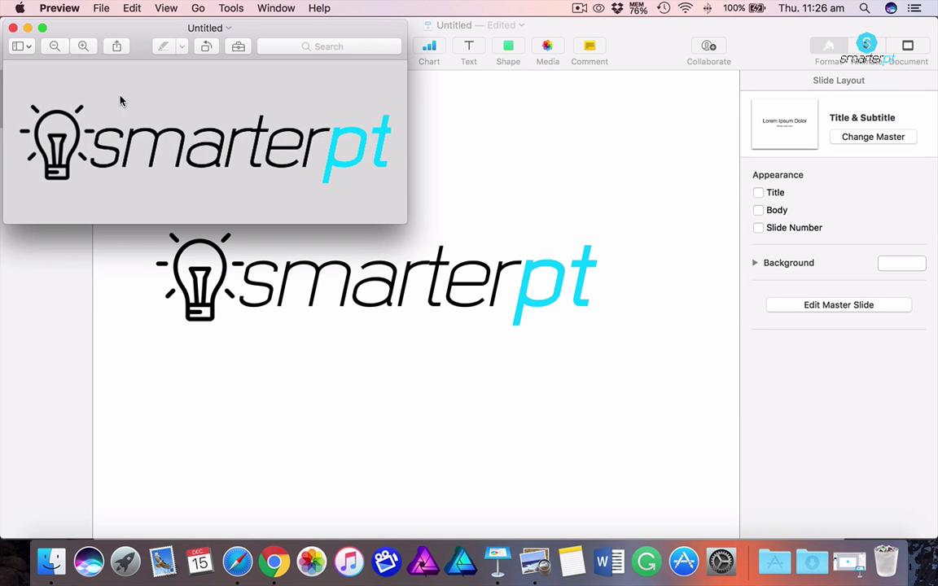
Save the logo image as "smarterpt logo" in Downloads, in PNG format with Alpha enabled
left_click(96, 11)
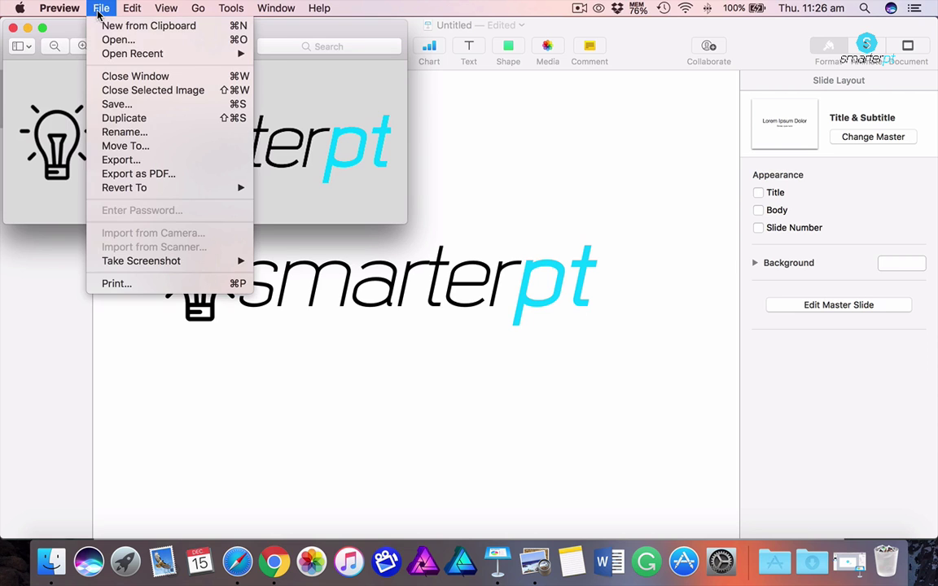
left_click(147, 109)
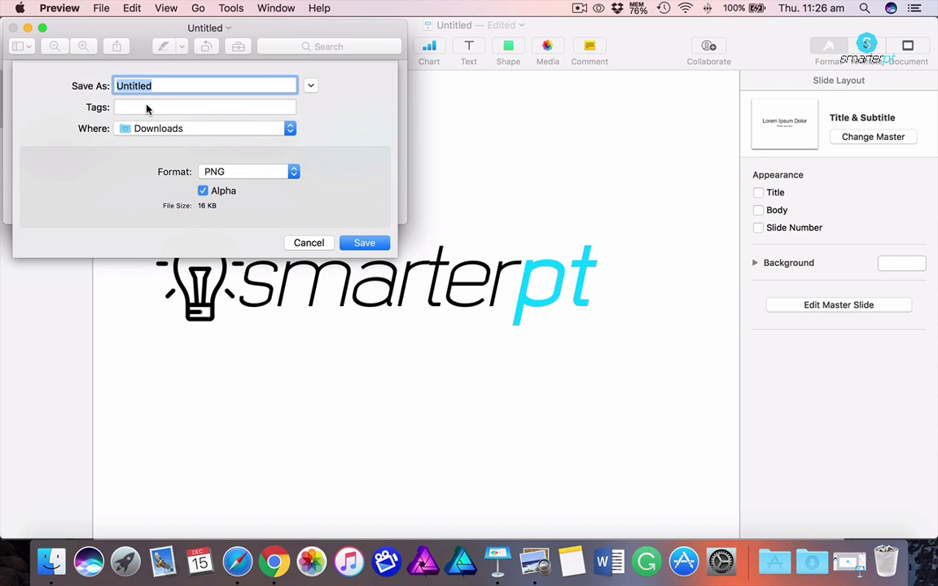
type("smarterpt logo")
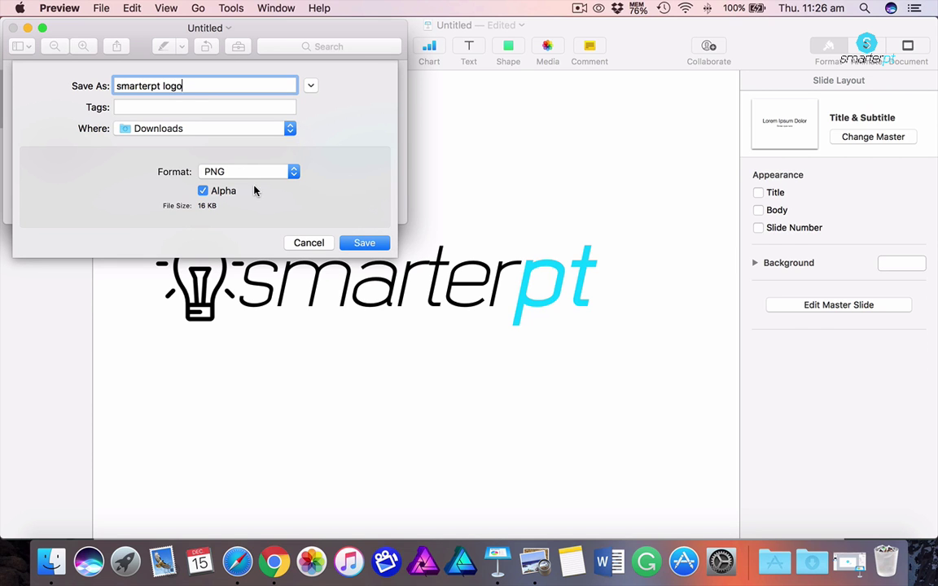
left_click(364, 242)
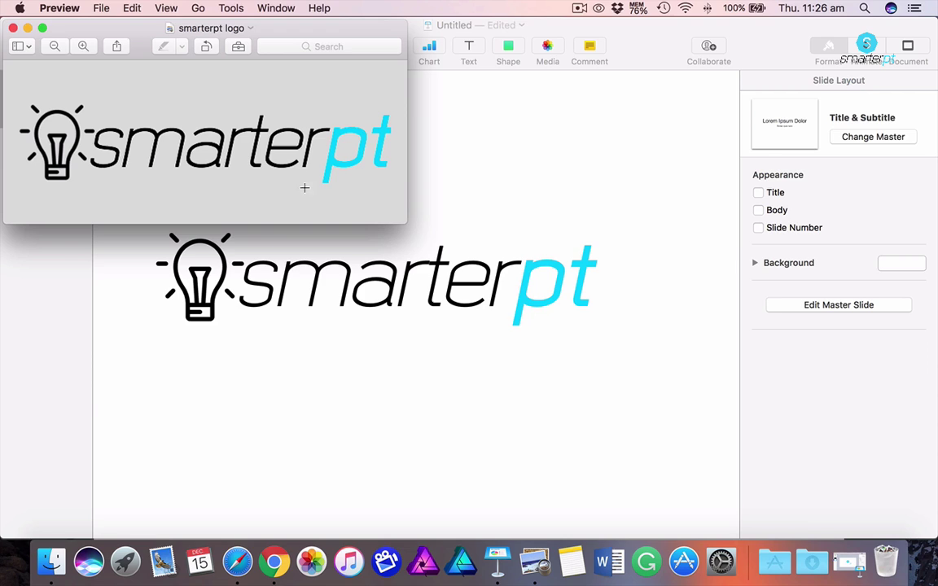